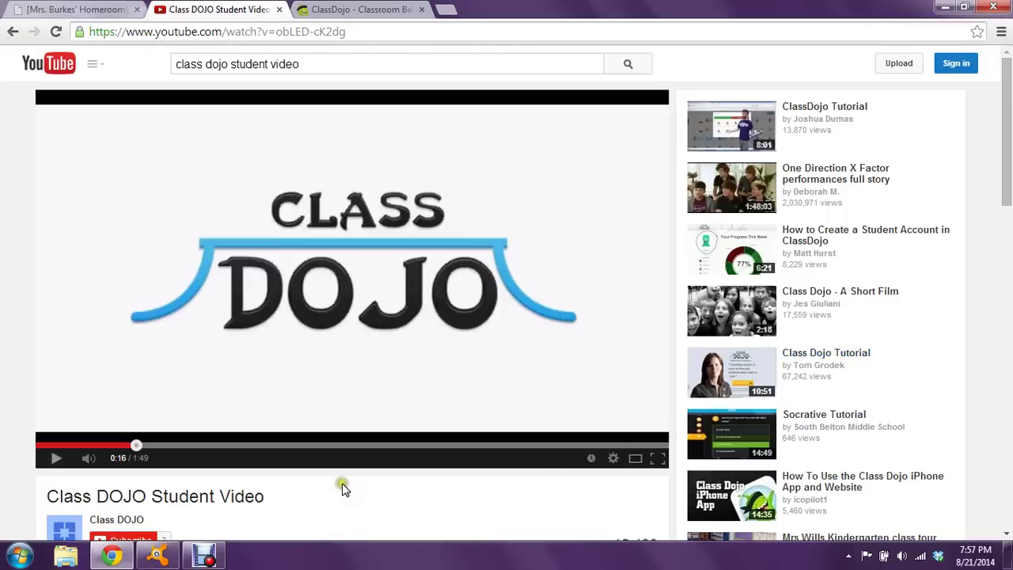
# Play the Class DOJO Student Video on YouTube and pause it at 1:36
pyautogui.click(52, 459)
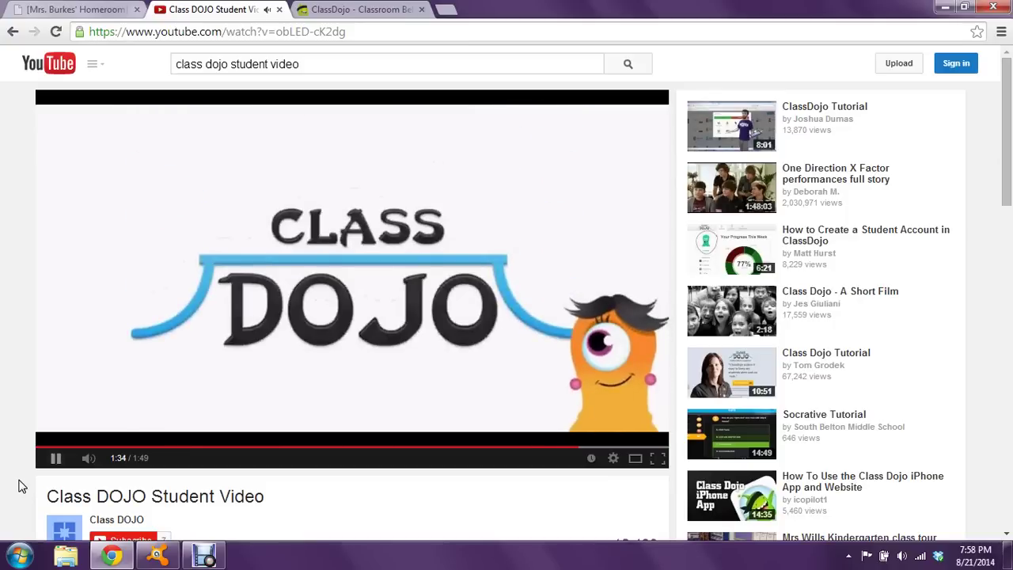
pyautogui.click(97, 420)
# View the Parent_Student_Codes PDF for the class codes, then return to the ClassDojo homepage
pyautogui.click(113, 11)
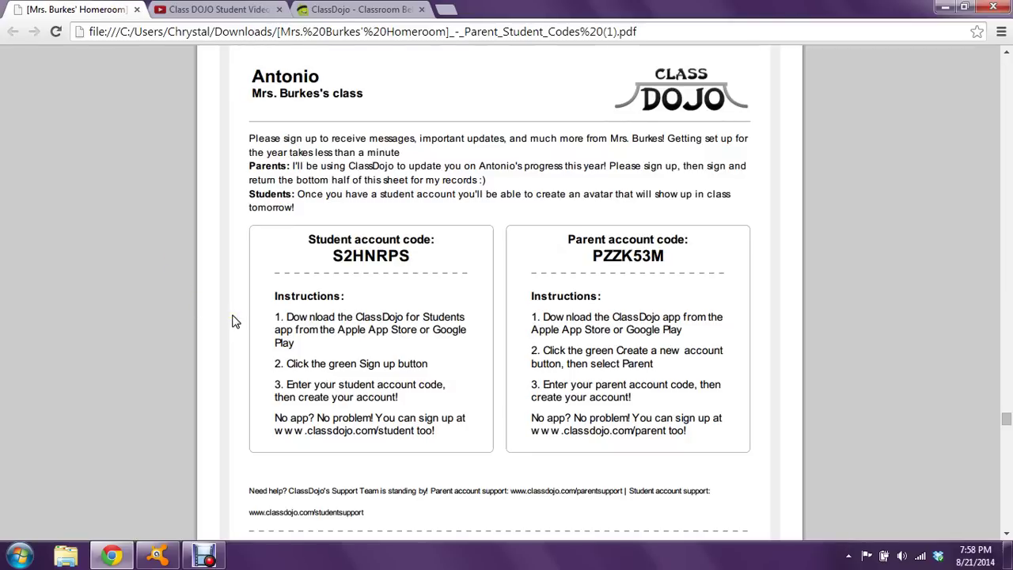
pyautogui.click(339, 72)
pyautogui.click(363, 11)
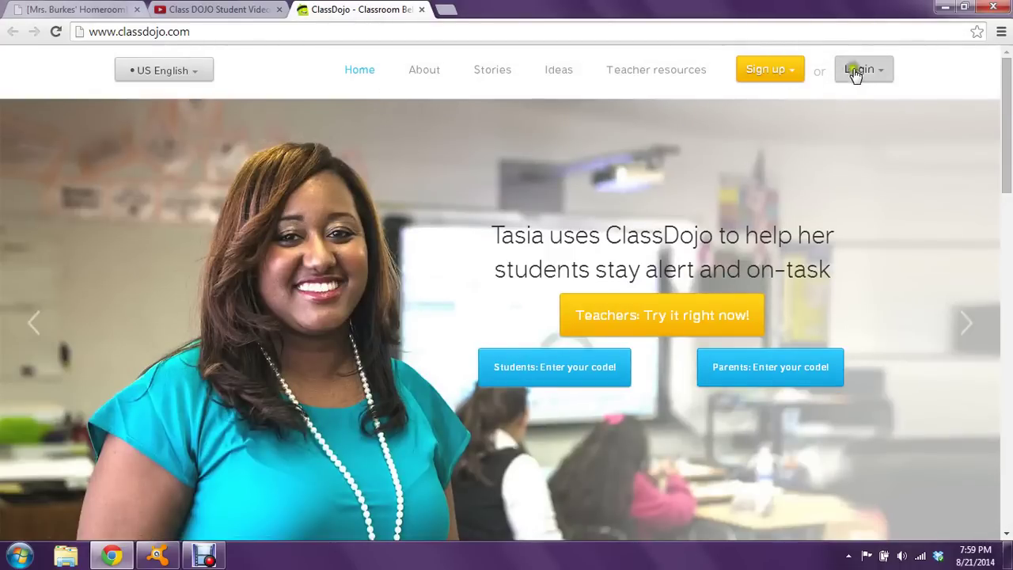
# Go to Login > Students, choose sign up with a code, and enter the class's student code
pyautogui.click(878, 73)
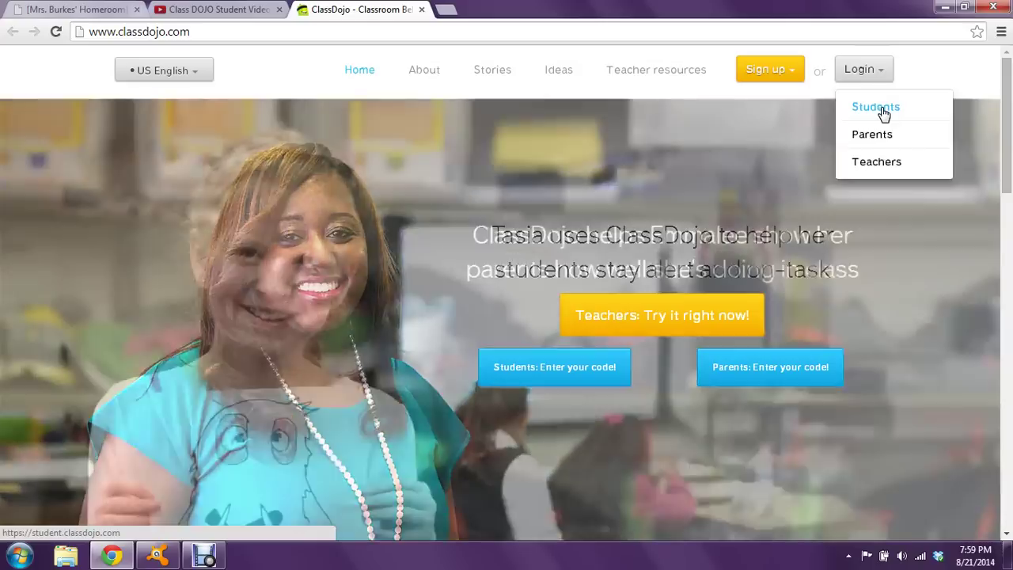
pyautogui.click(884, 113)
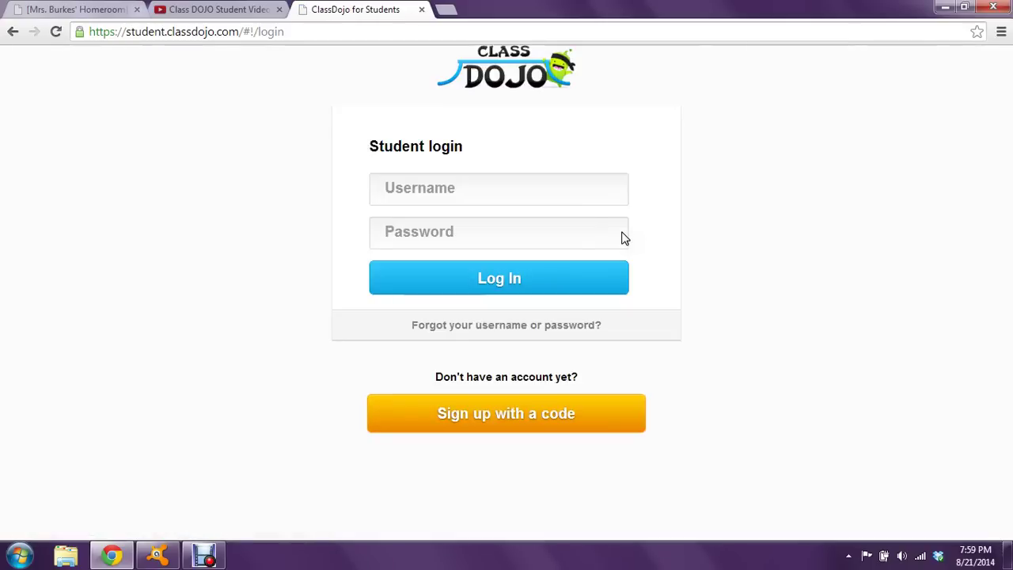
pyautogui.click(493, 197)
pyautogui.click(459, 428)
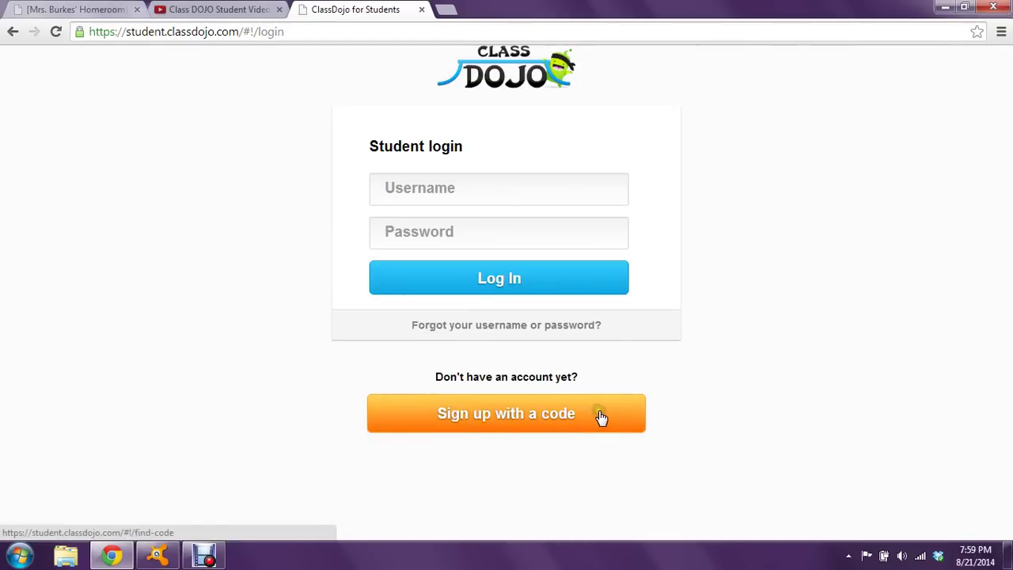
pyautogui.click(486, 230)
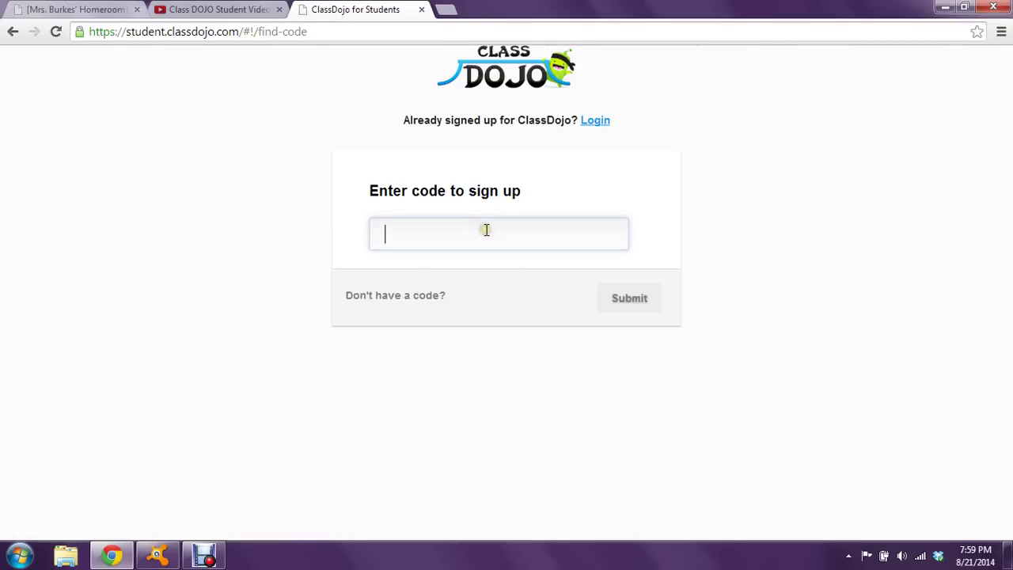
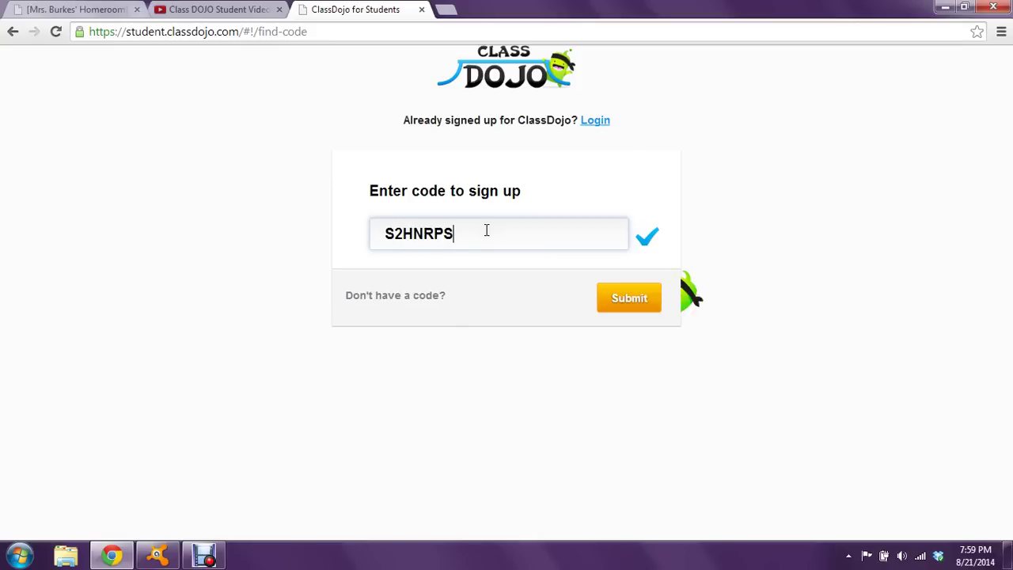
# Submit the student code and enter the username FootballRules111
pyautogui.click(642, 299)
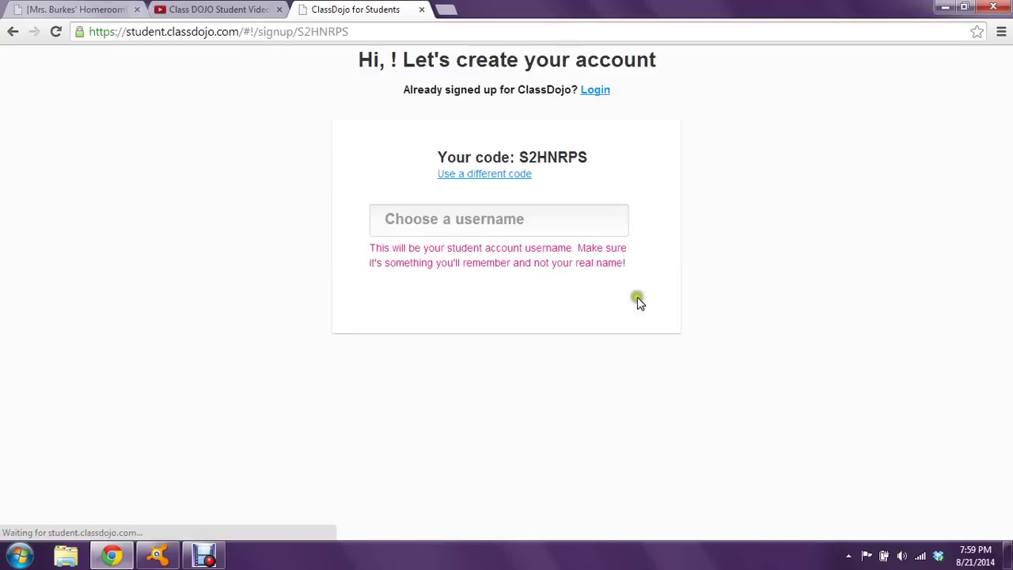
pyautogui.click(496, 220)
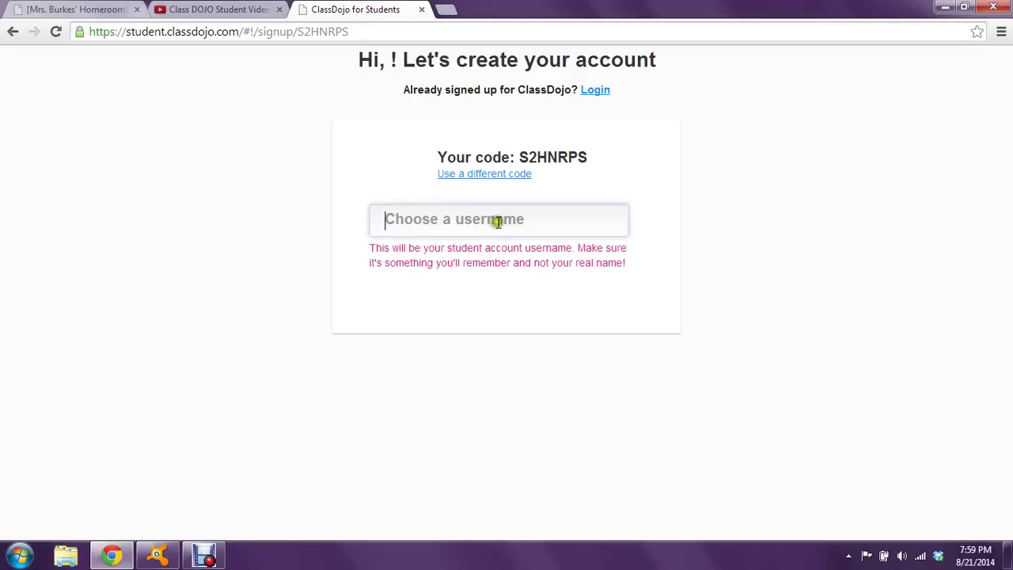
pyautogui.write('Footp')
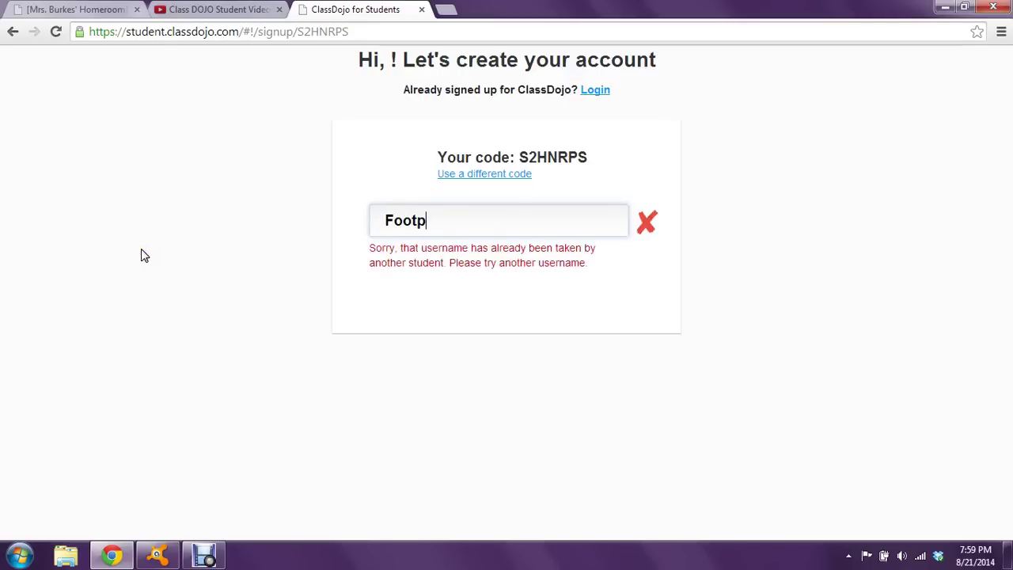
pyautogui.press('BackSpace')
pyautogui.write('ba')
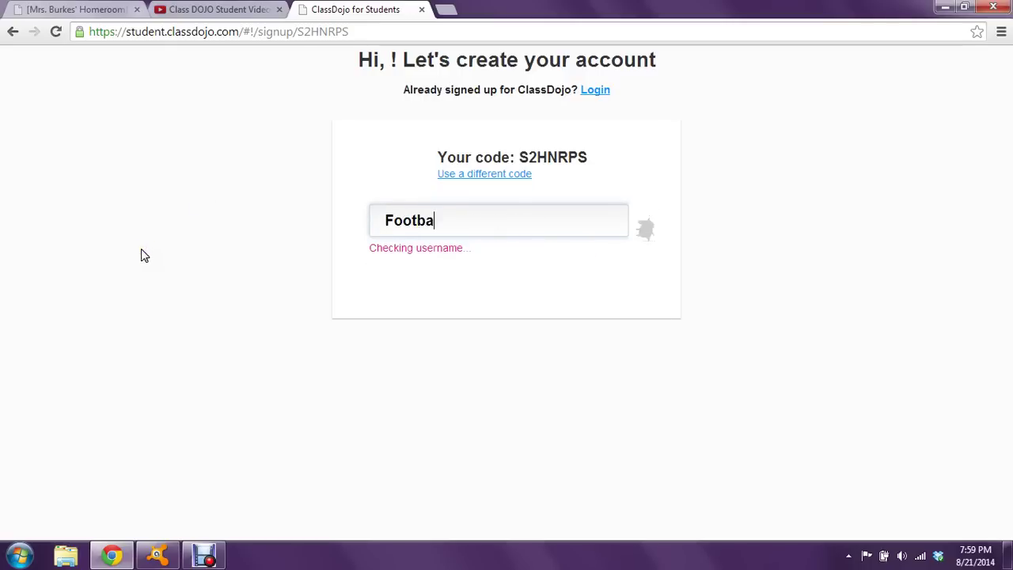
pyautogui.write('llRules')
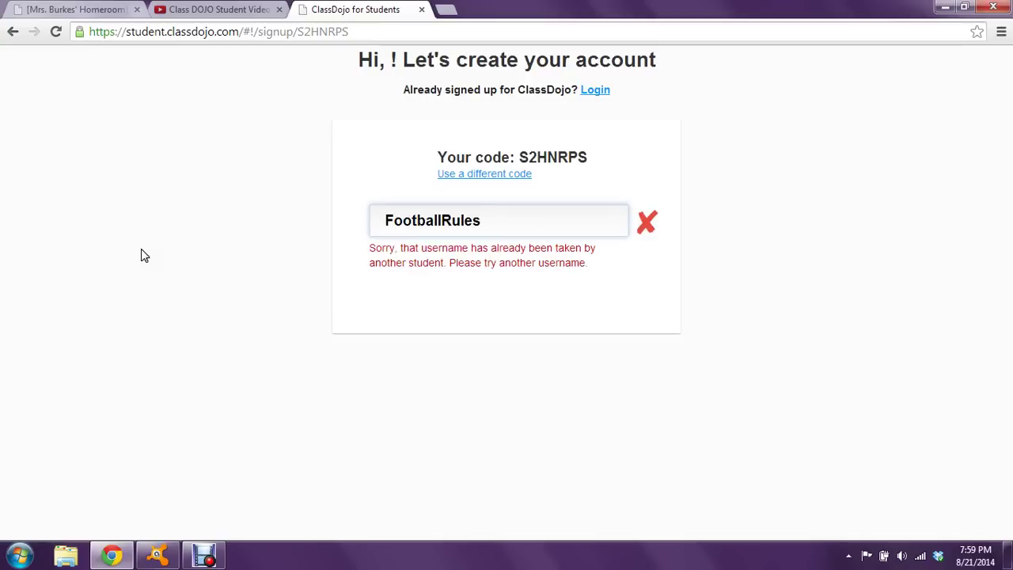
pyautogui.write('111')
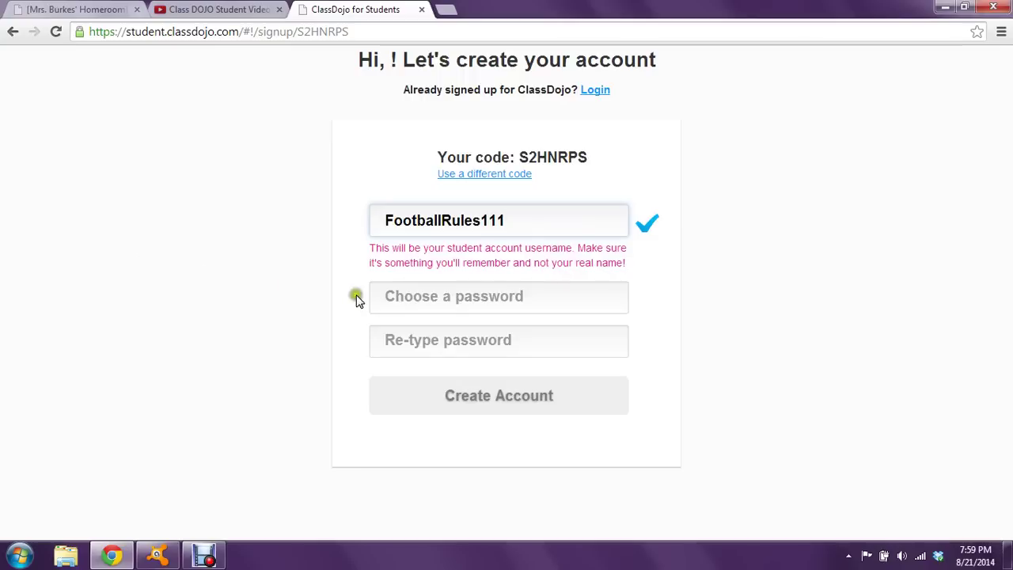
# Enter and confirm the account password, then create the student account
pyautogui.click(429, 297)
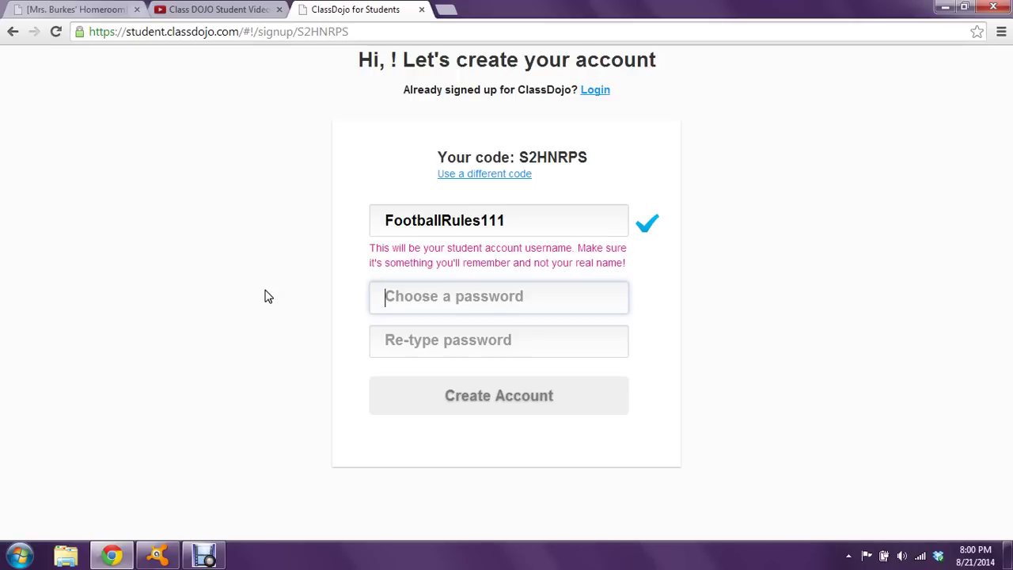
pyautogui.write('••••••')
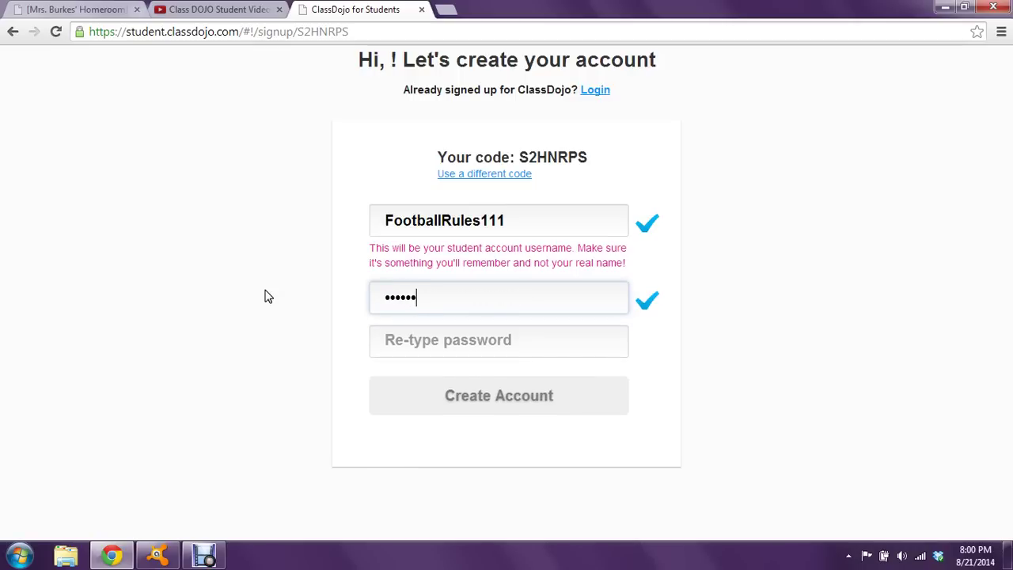
pyautogui.click(418, 341)
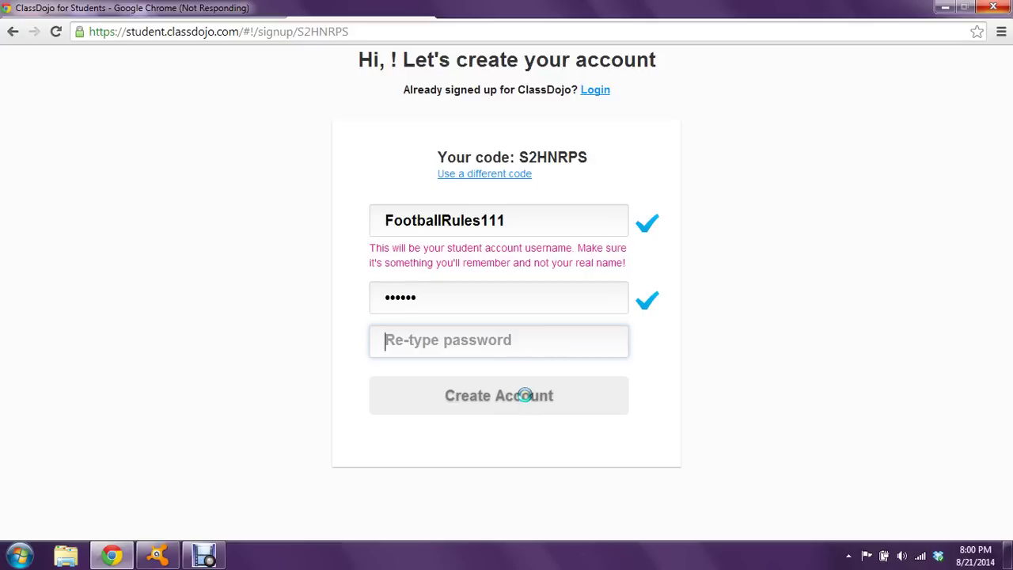
pyautogui.write('•••••')
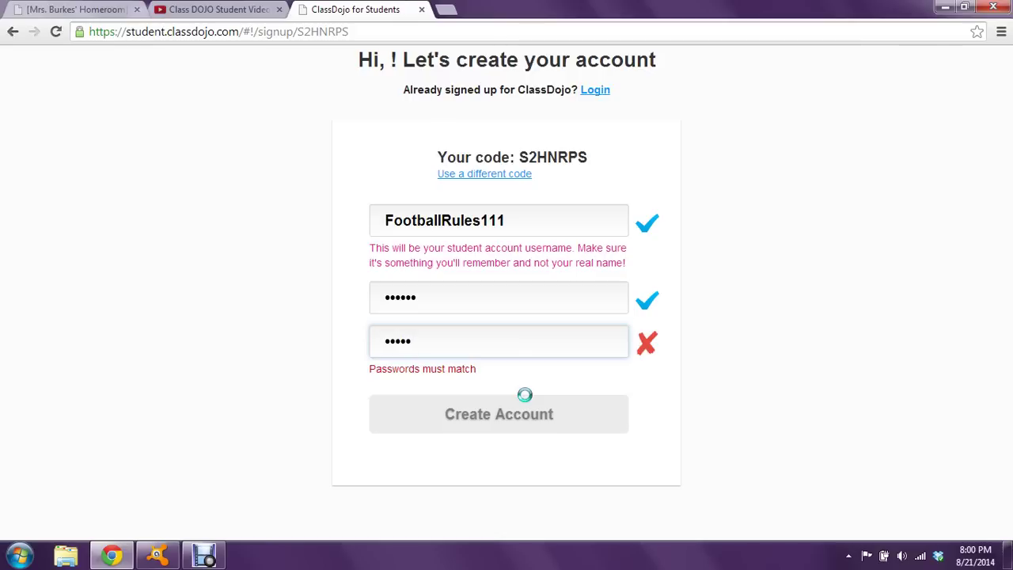
pyautogui.press('BackSpace')
pyautogui.write('•••')
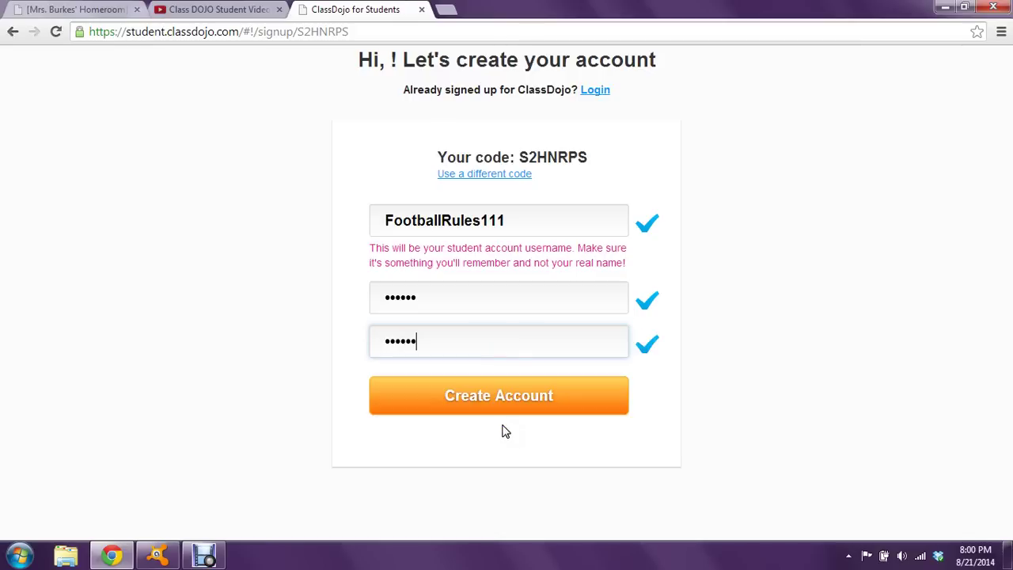
pyautogui.click(532, 394)
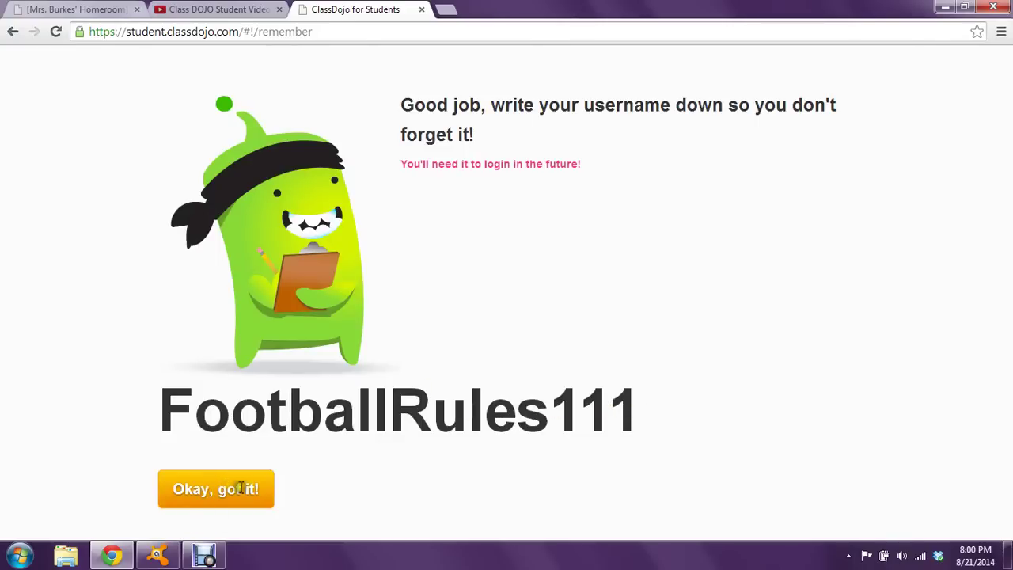
# Continue to avatar setup, change the avatar's body shape, and make it pink
pyautogui.click(228, 487)
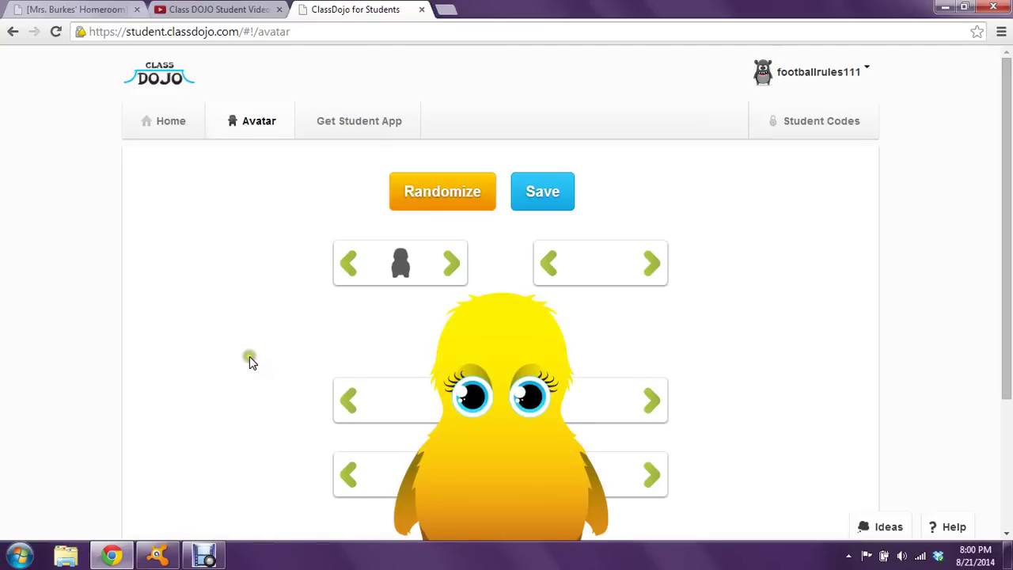
pyautogui.click(244, 317)
pyautogui.scroll(-2, 245, 319)
pyautogui.scroll(2, 245, 319)
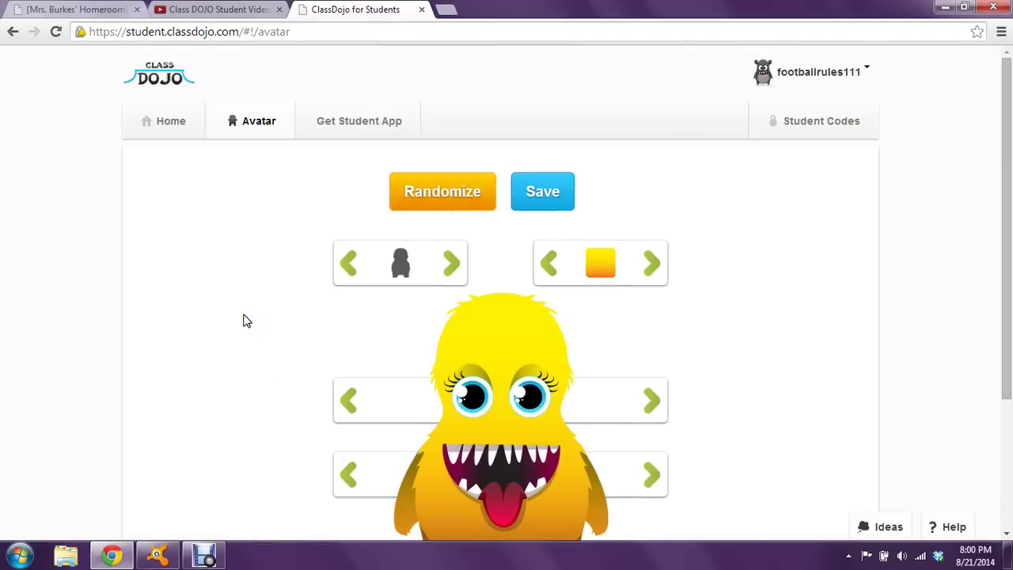
pyautogui.scroll(-2, 244, 321)
pyautogui.click(454, 114)
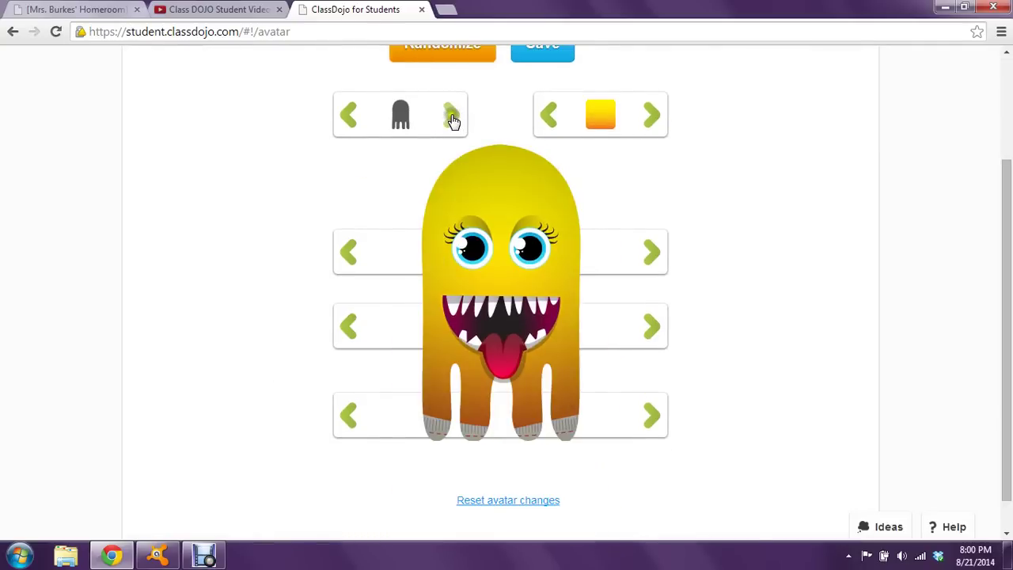
pyautogui.click(452, 114)
pyautogui.click(651, 116)
pyautogui.click(651, 117)
pyautogui.click(652, 116)
# Give the avatar one big eye, a braces mouth and green drips, then save it
pyautogui.click(654, 251)
pyautogui.click(652, 328)
pyautogui.click(653, 331)
pyautogui.click(655, 328)
pyautogui.click(650, 422)
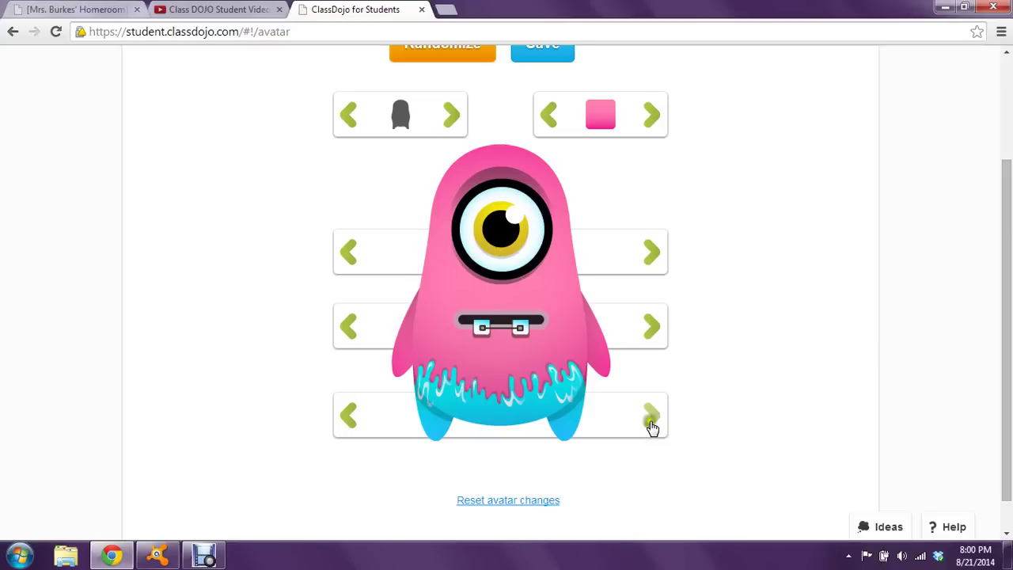
pyautogui.click(651, 423)
pyautogui.scroll(2, 713, 289)
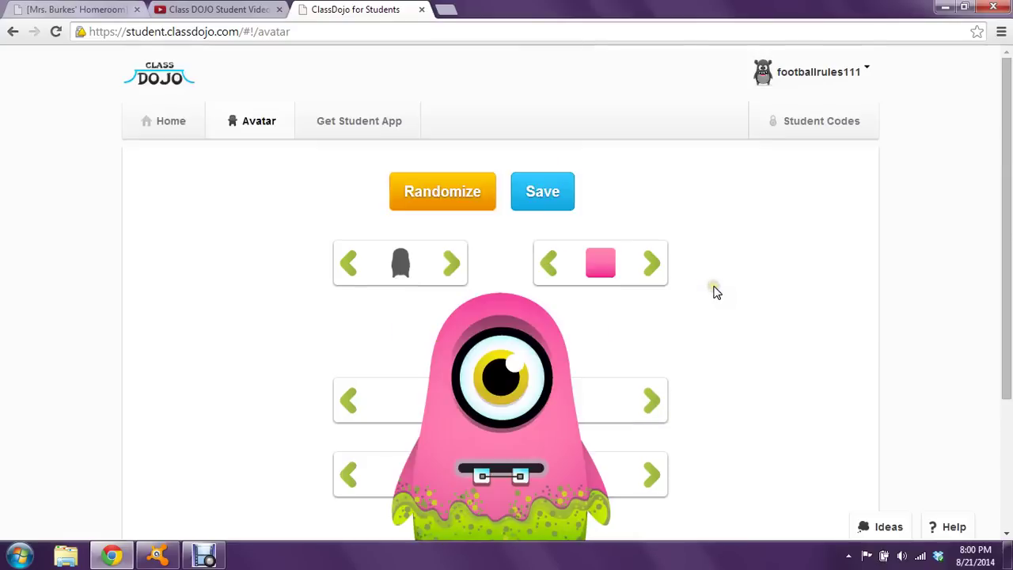
pyautogui.click(545, 193)
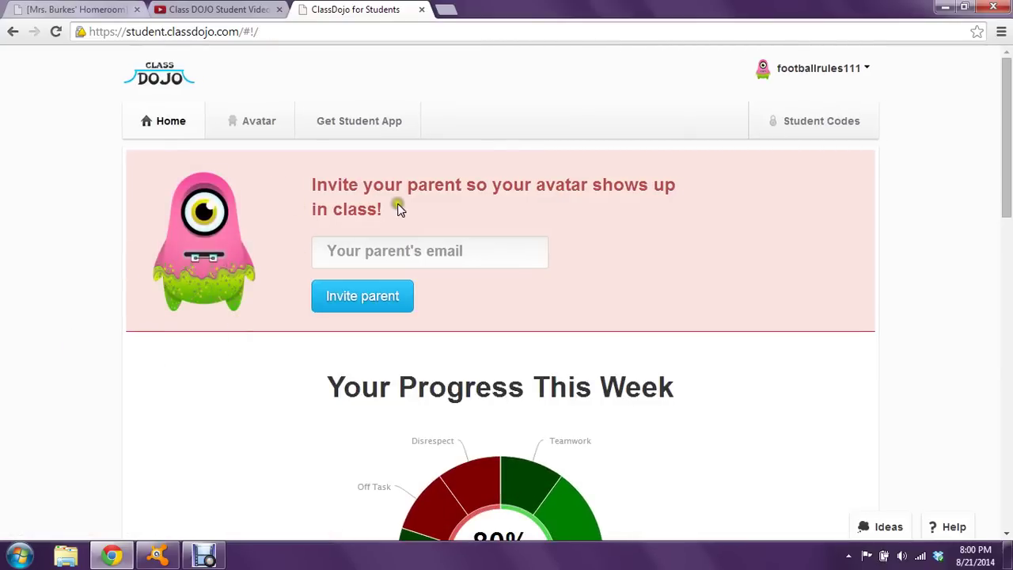
pyautogui.click(435, 261)
pyautogui.click(449, 252)
pyautogui.scroll(-4, 119, 362)
pyautogui.scroll(2, 125, 360)
pyautogui.scroll(-4, 125, 363)
pyautogui.scroll(-2, 99, 370)
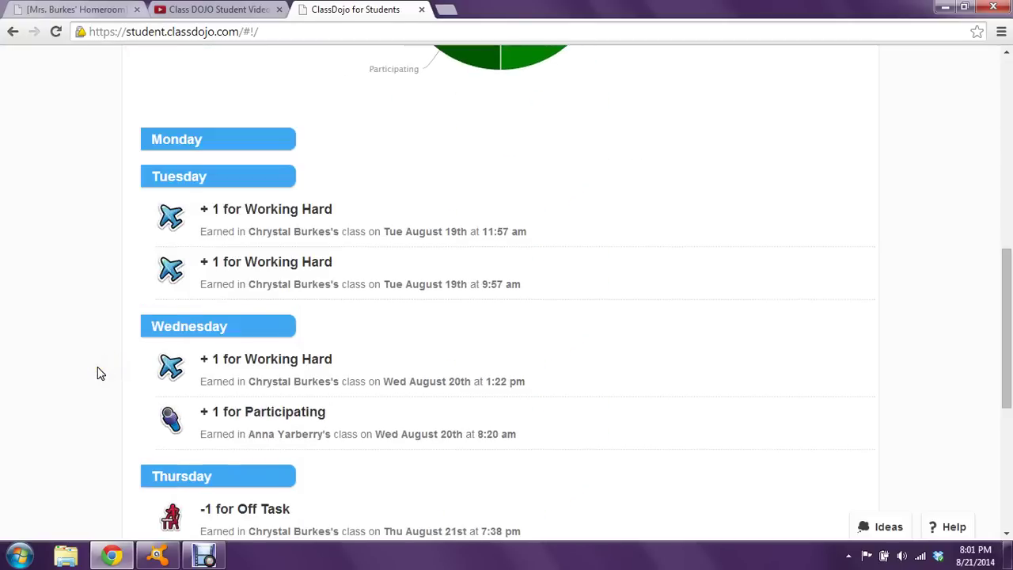
pyautogui.scroll(-2, 99, 373)
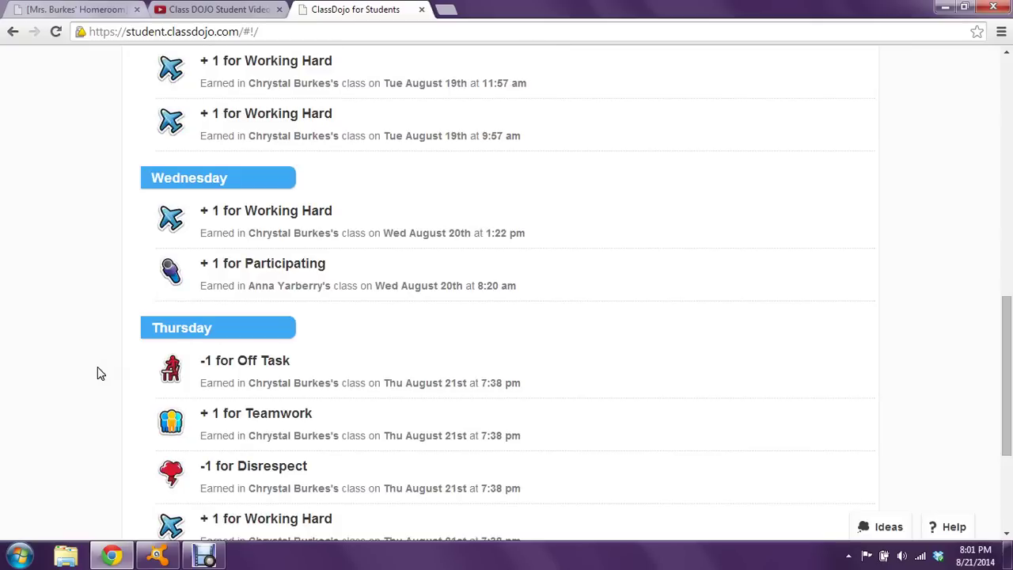
pyautogui.scroll(4, 99, 373)
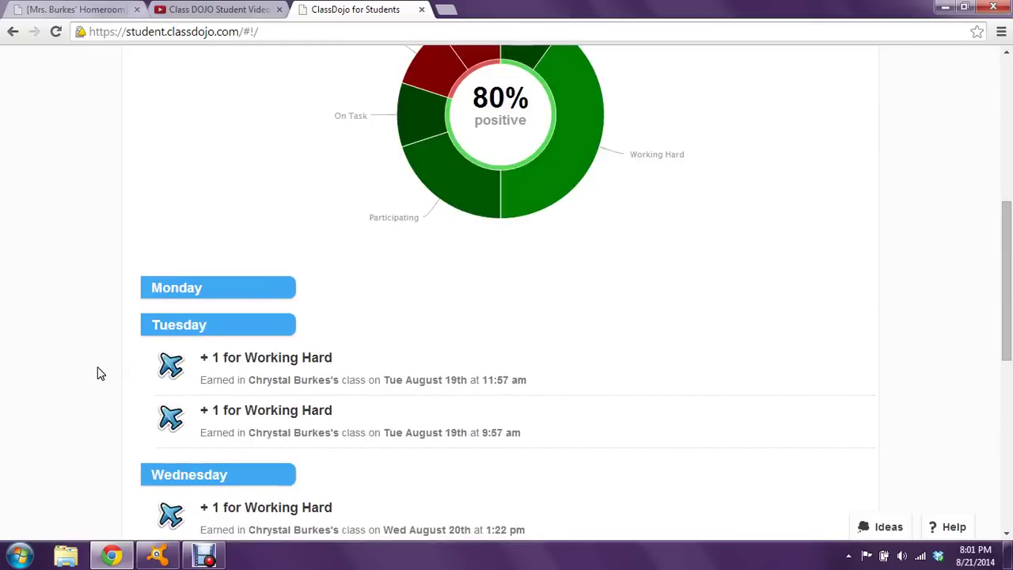
pyautogui.scroll(2, 99, 373)
pyautogui.scroll(2, 99, 373)
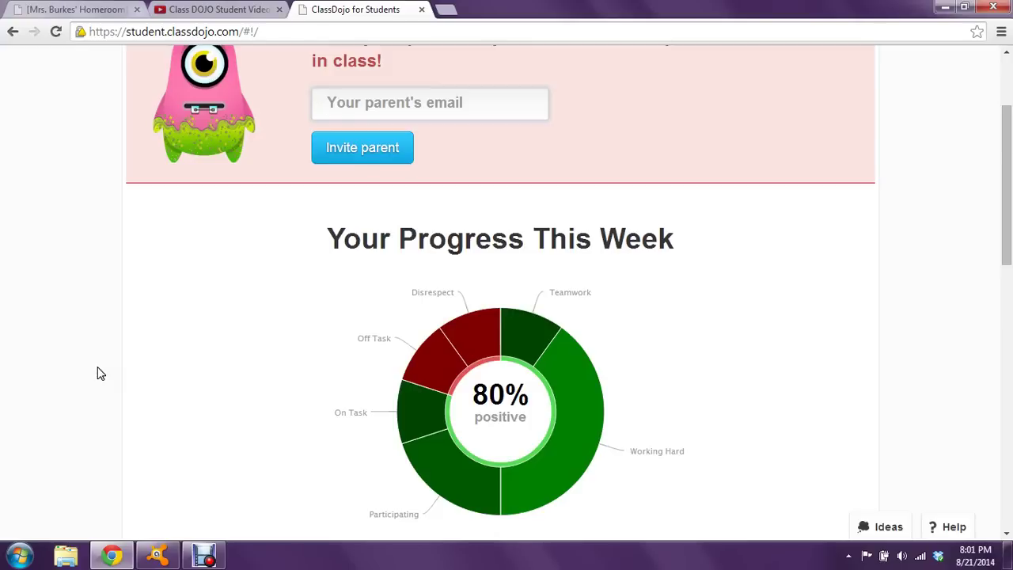
pyautogui.scroll(-2, 99, 372)
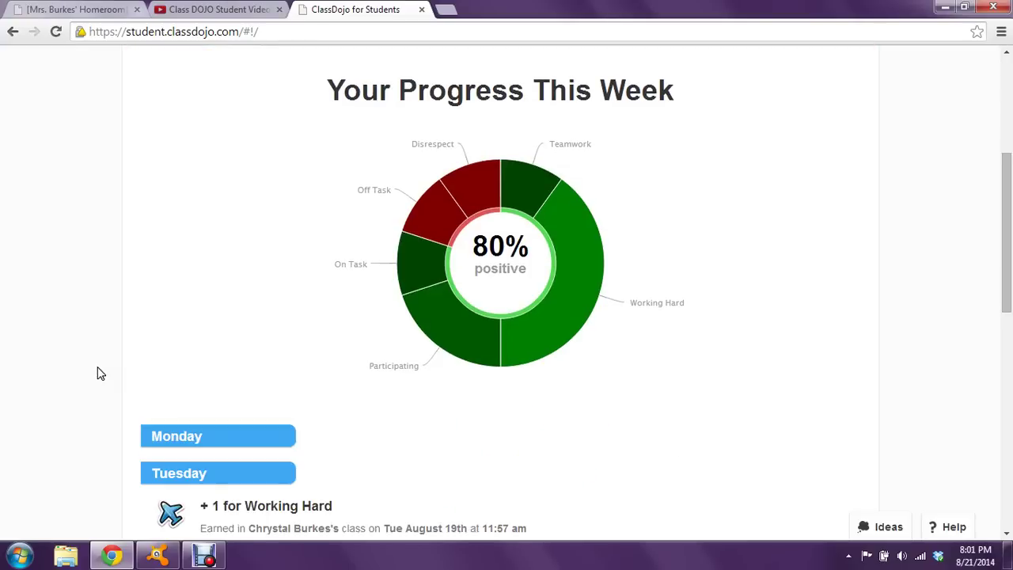
pyautogui.moveTo(542, 204)
pyautogui.moveTo(481, 179)
pyautogui.scroll(-4, 111, 387)
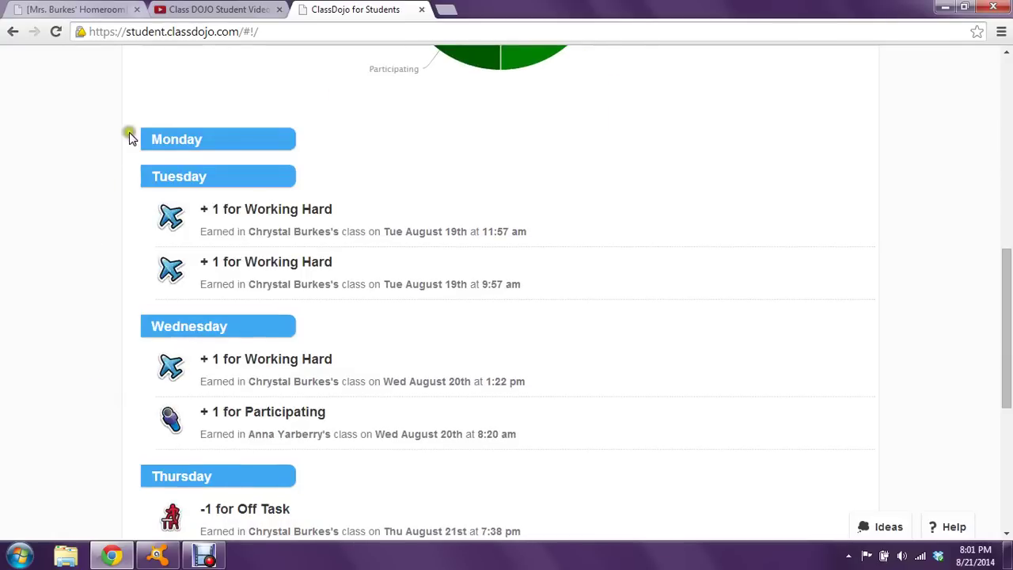
pyautogui.scroll(-2, 111, 221)
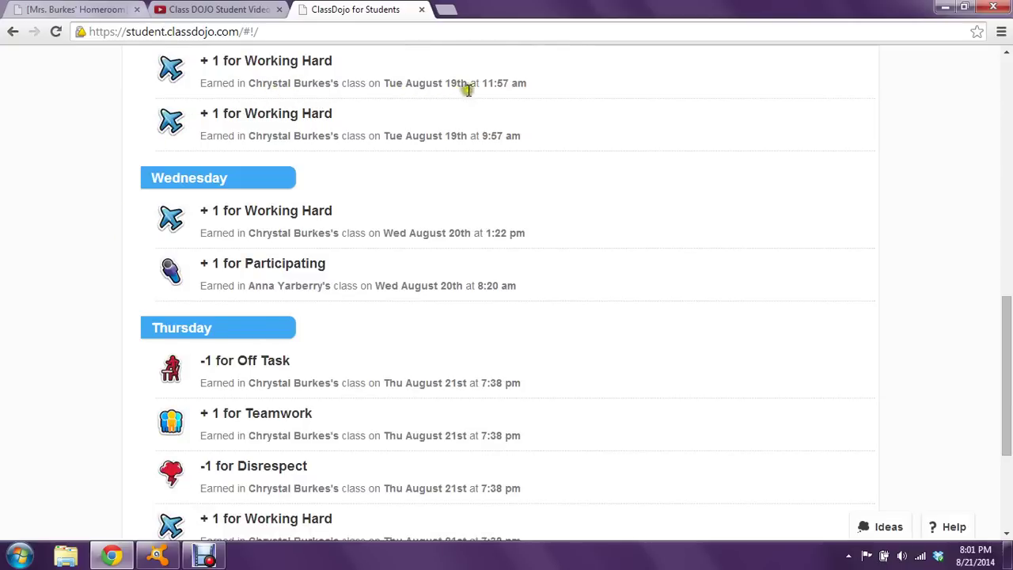
pyautogui.scroll(-2, 586, 230)
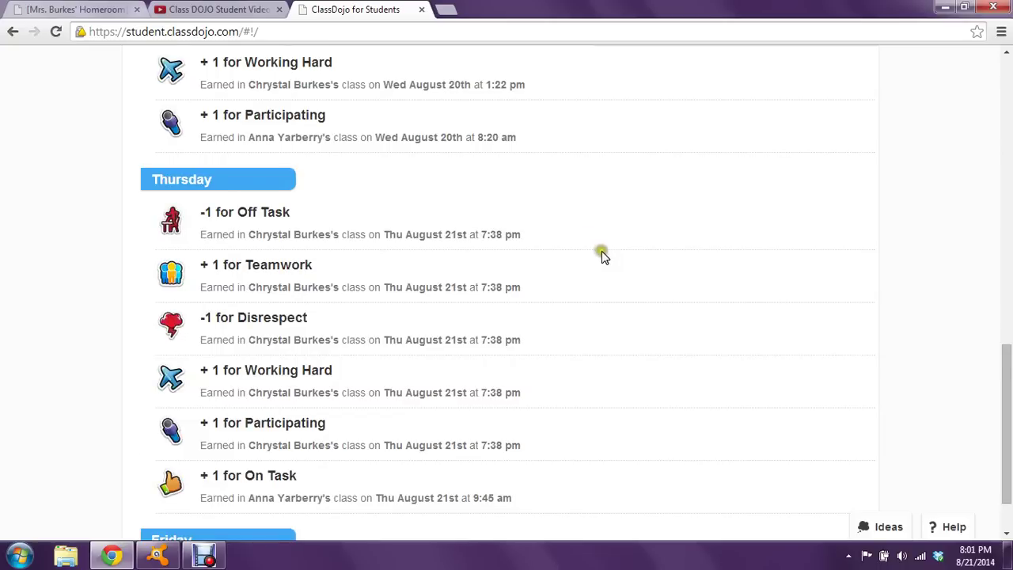
pyautogui.scroll(-1, 602, 255)
pyautogui.scroll(15, 604, 260)
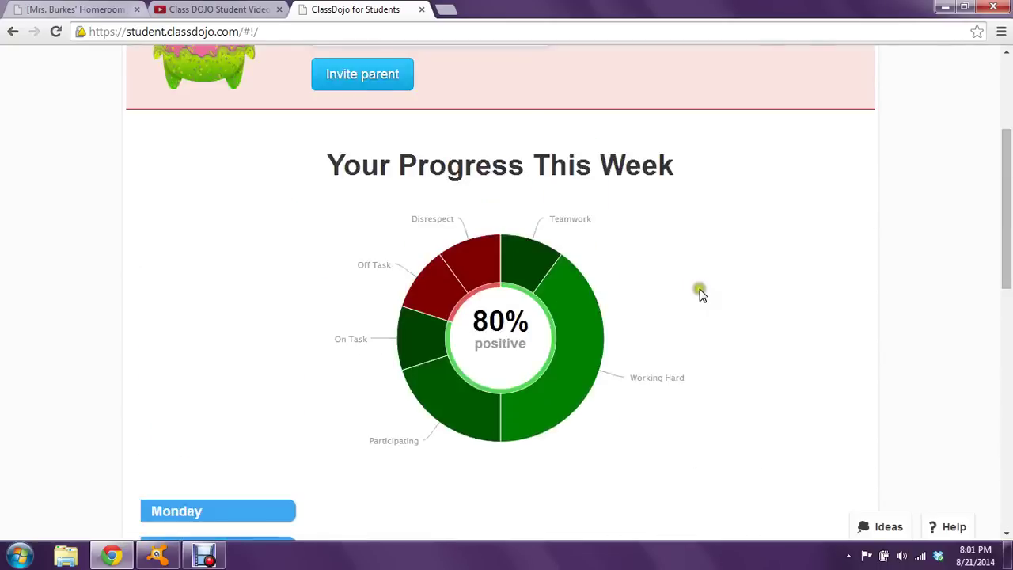
pyautogui.scroll(3, 700, 292)
pyautogui.scroll(-4, 624, 457)
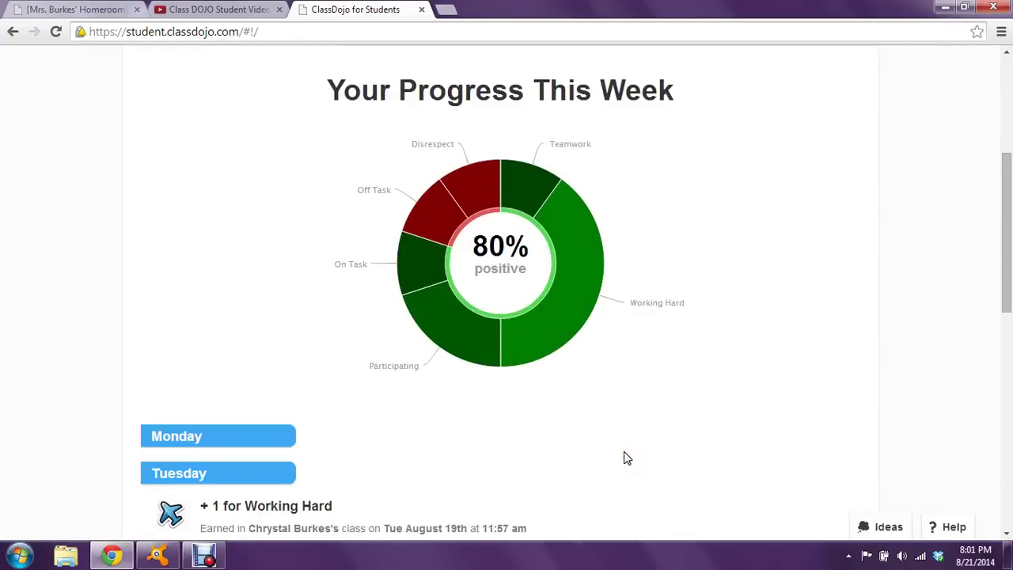
pyautogui.scroll(4, 625, 458)
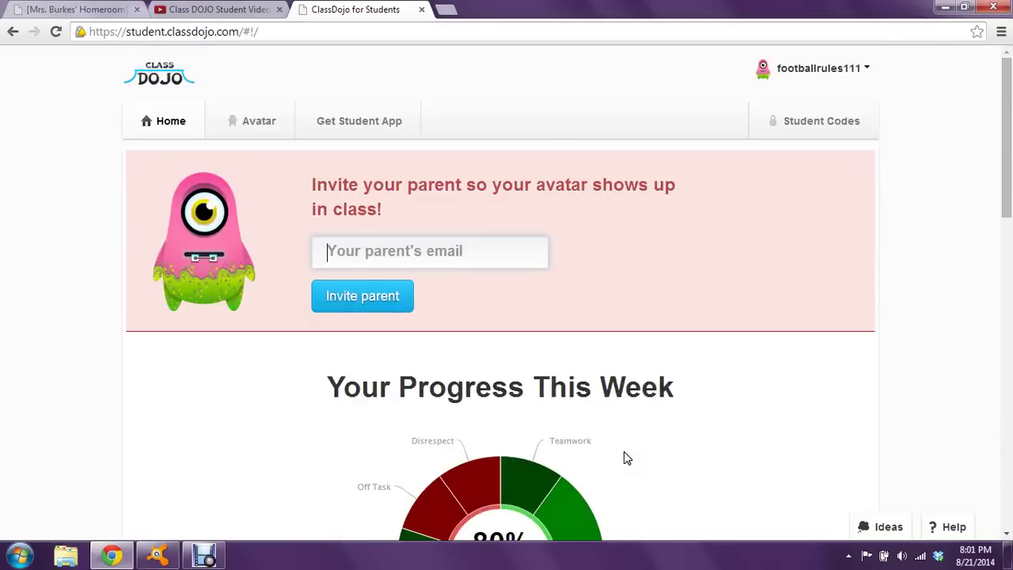
pyautogui.click(258, 125)
pyautogui.scroll(-4, 181, 408)
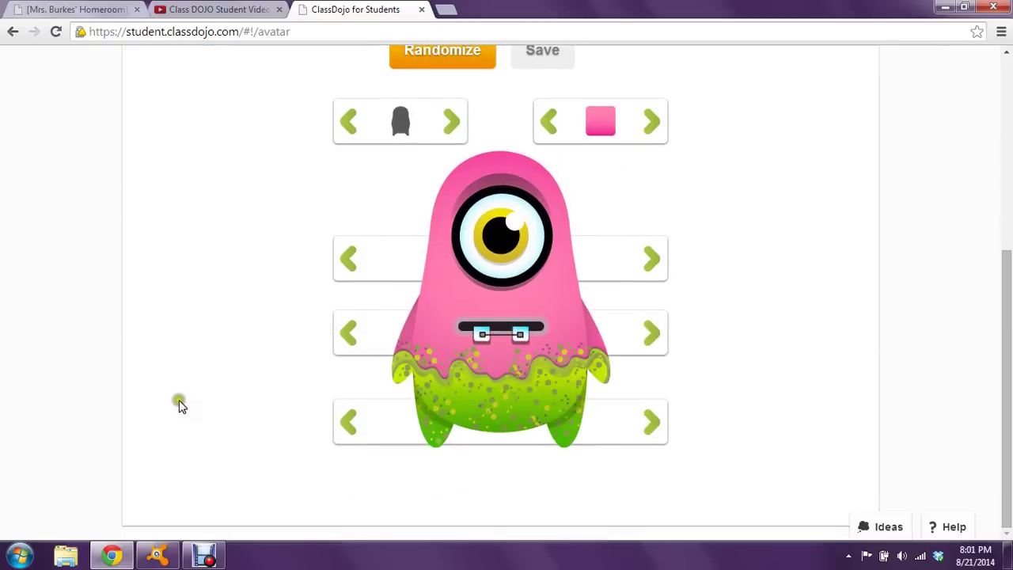
pyautogui.scroll(4, 179, 404)
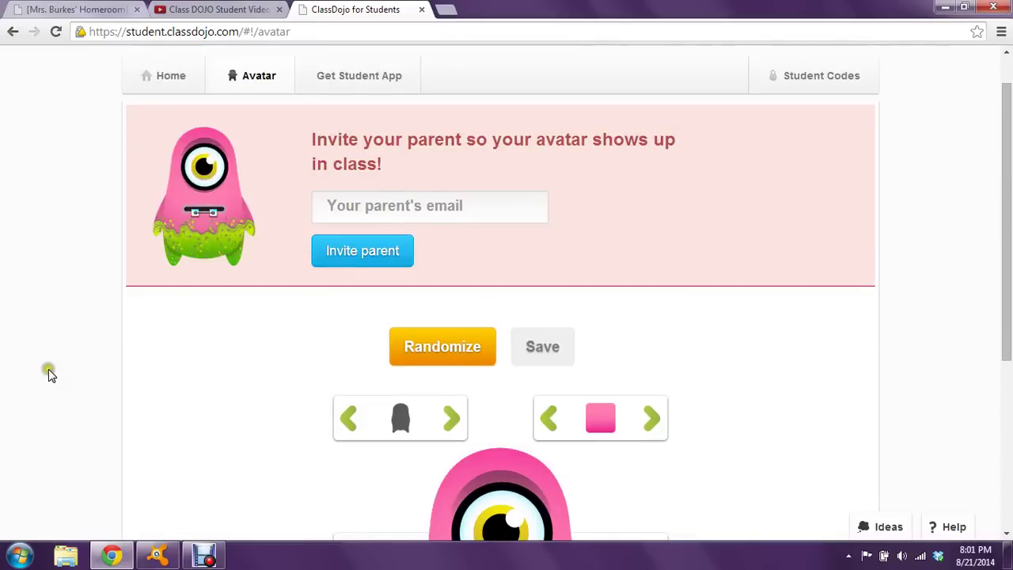
pyautogui.scroll(1, 49, 369)
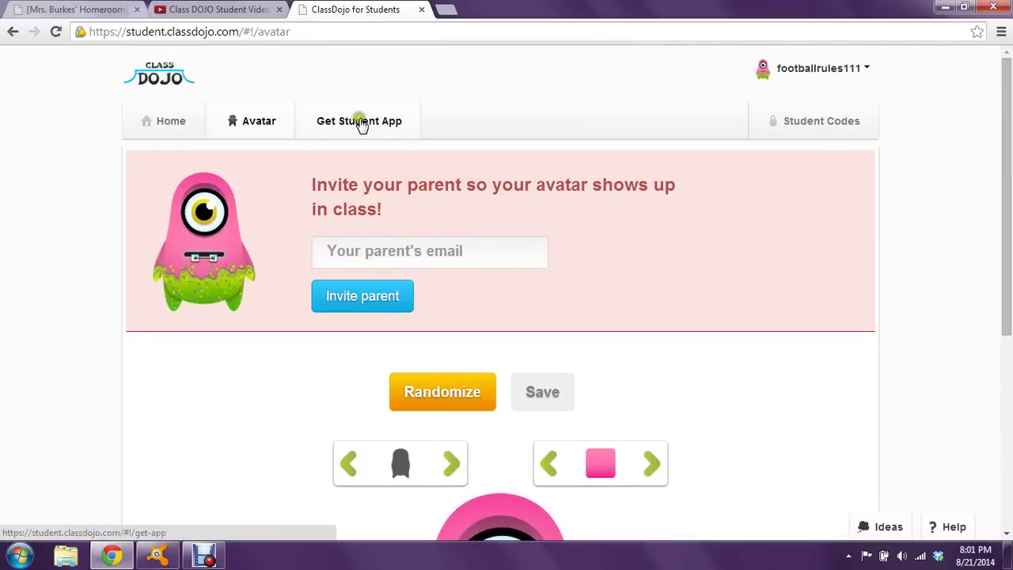
pyautogui.click(360, 123)
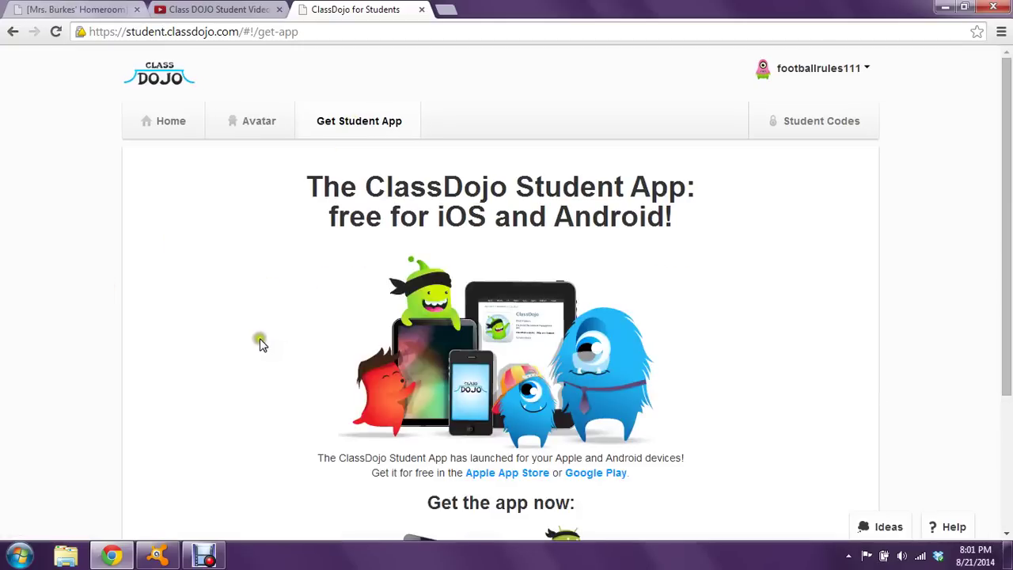
pyautogui.click(179, 123)
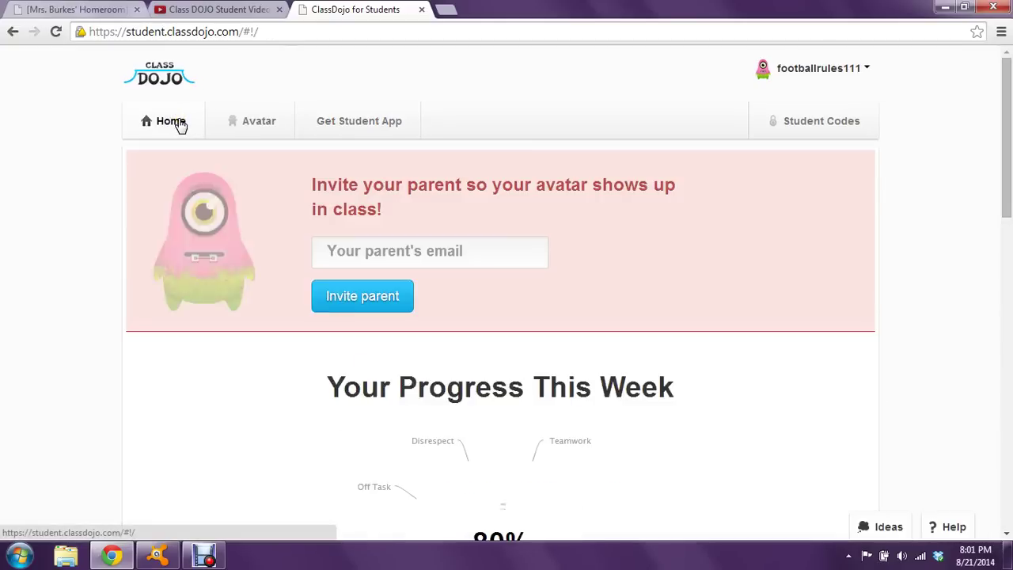
pyautogui.scroll(-7, 789, 322)
pyautogui.scroll(8, 820, 318)
pyautogui.click(860, 73)
pyautogui.click(800, 119)
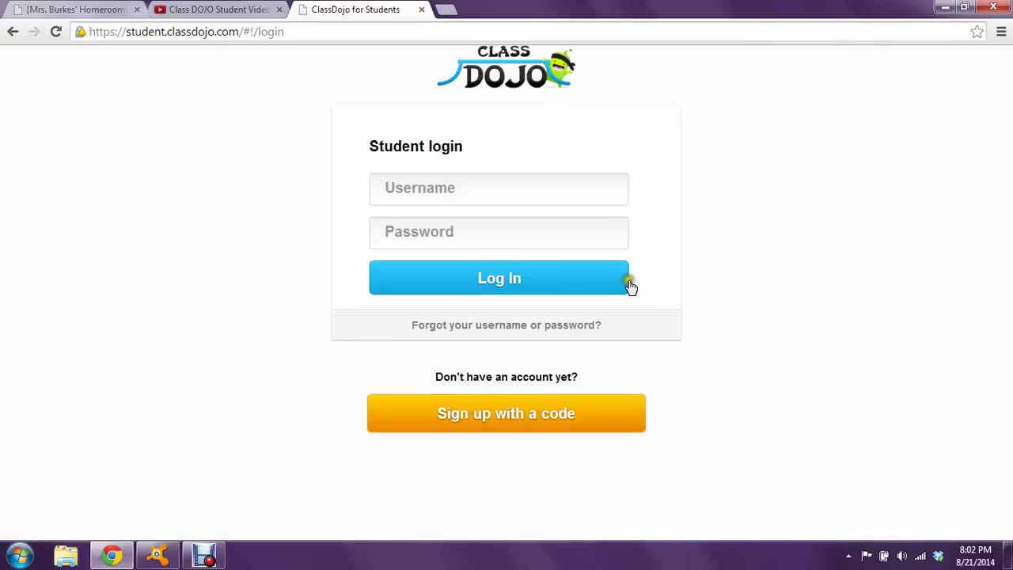
pyautogui.click(382, 34)
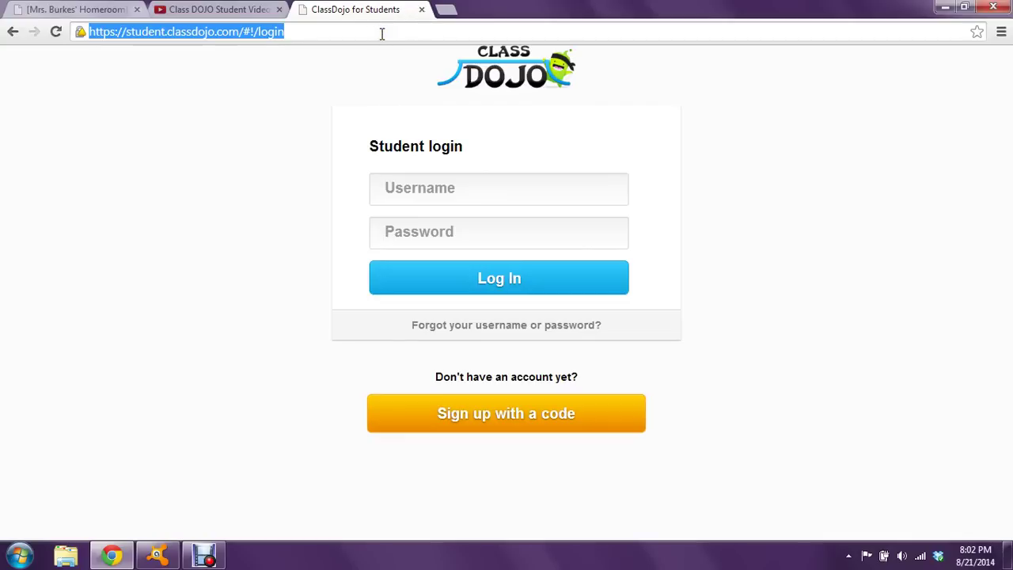
pyautogui.write('classdo')
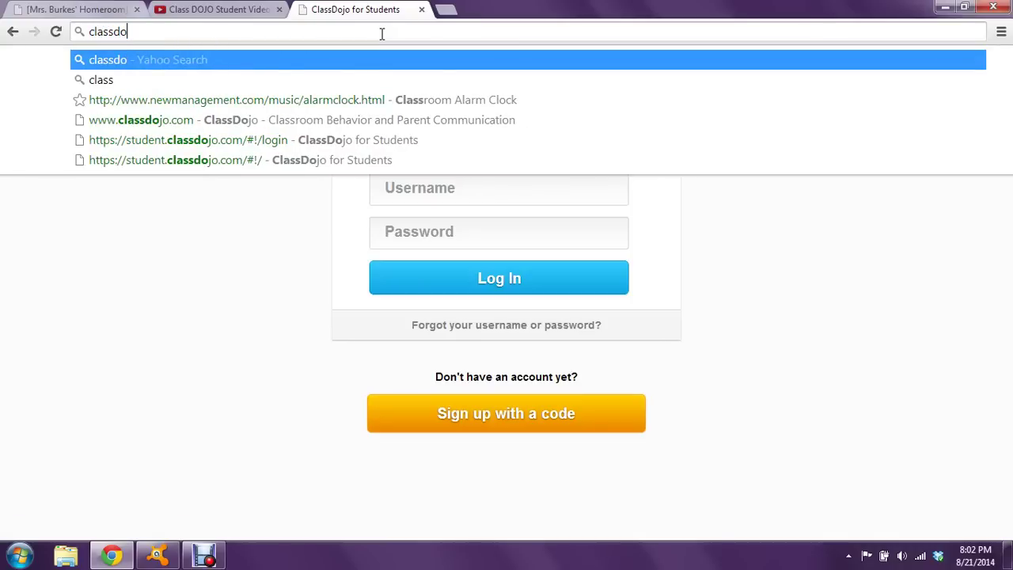
pyautogui.press('Down')
pyautogui.press('Down')
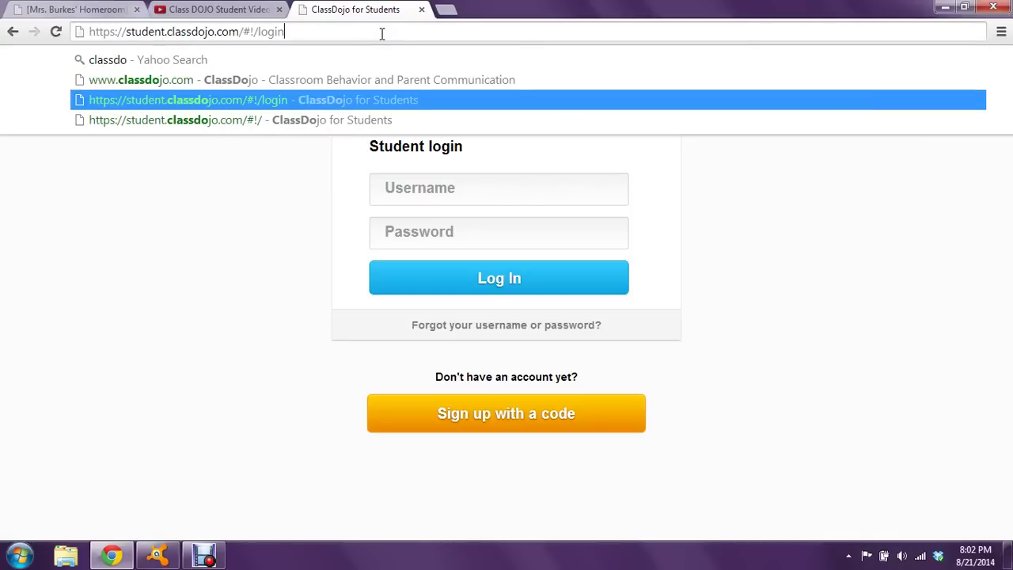
pyautogui.press('Up')
pyautogui.press('Return')
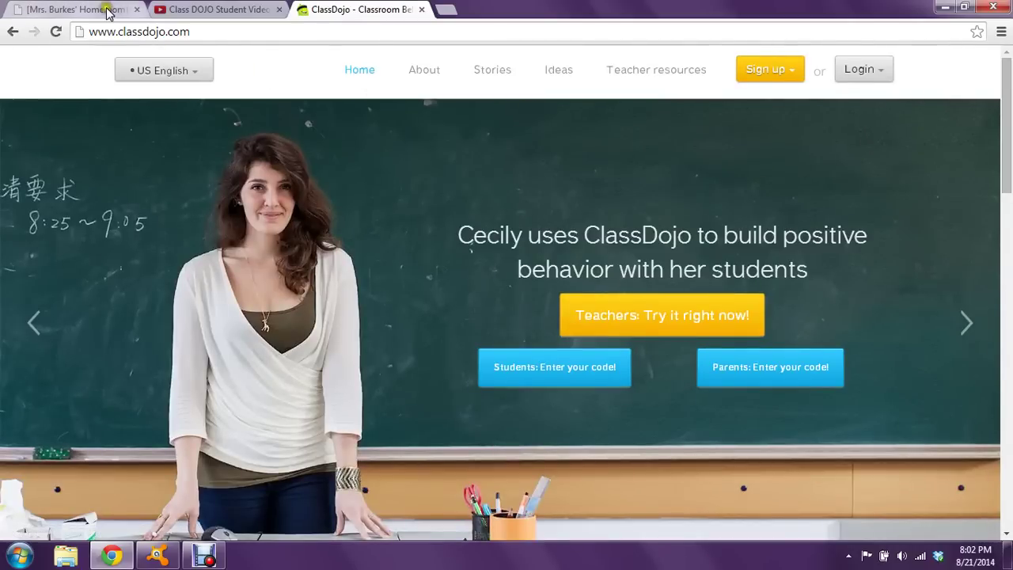
# Choose Login > Parents, then switch from the parent login page to parent sign-up
pyautogui.click(863, 72)
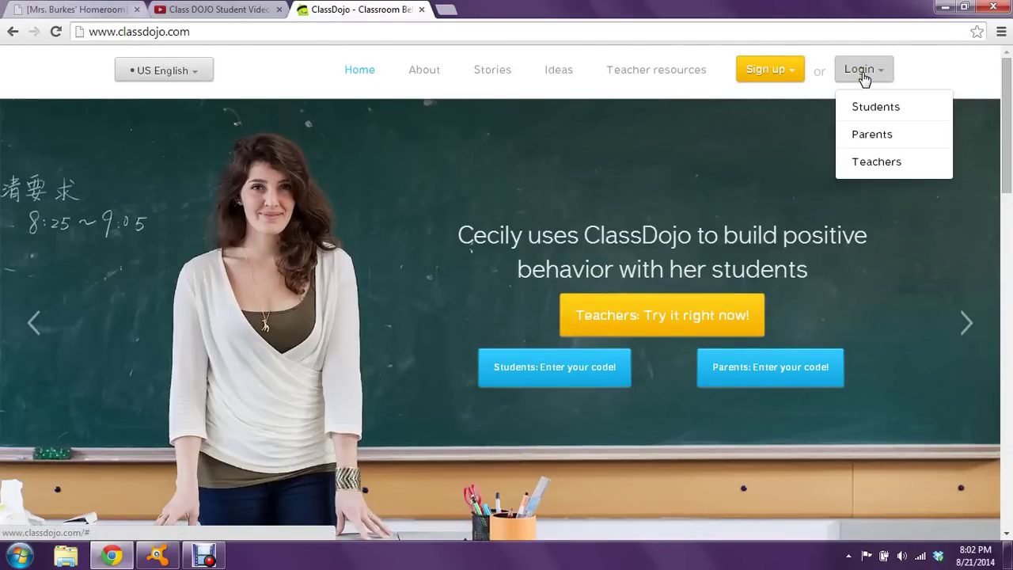
pyautogui.click(879, 136)
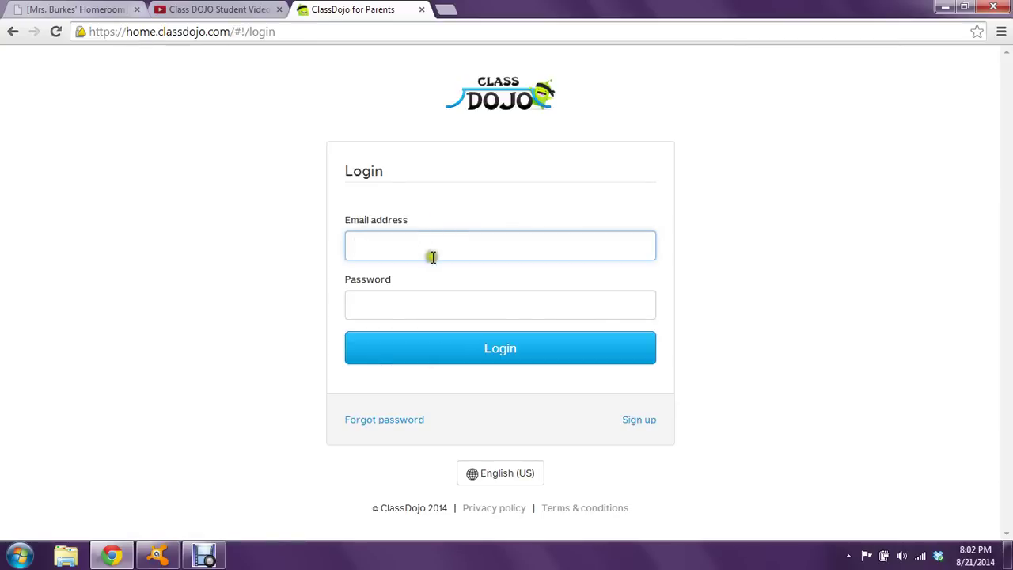
pyautogui.click(266, 353)
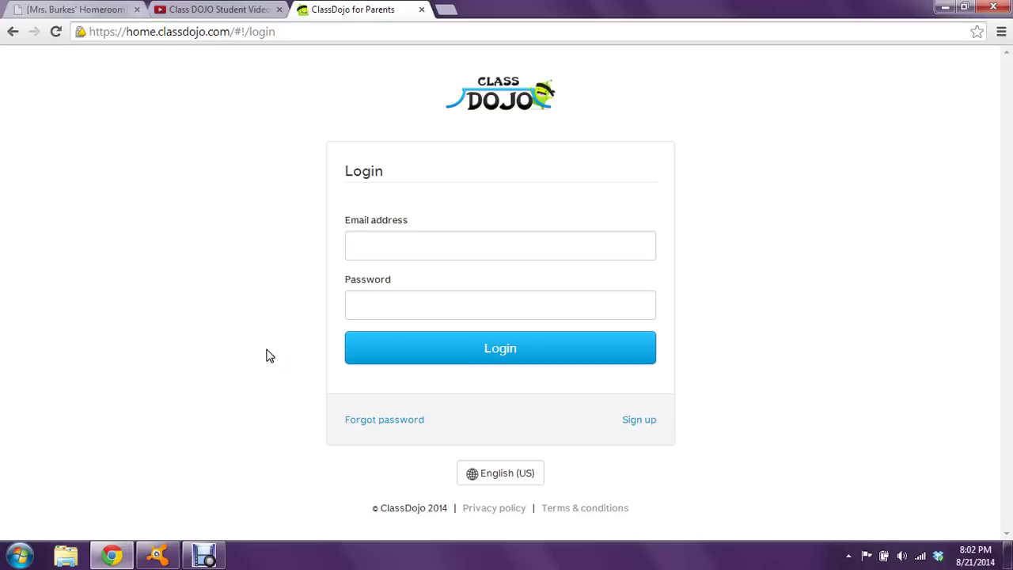
pyautogui.click(366, 244)
pyautogui.click(381, 305)
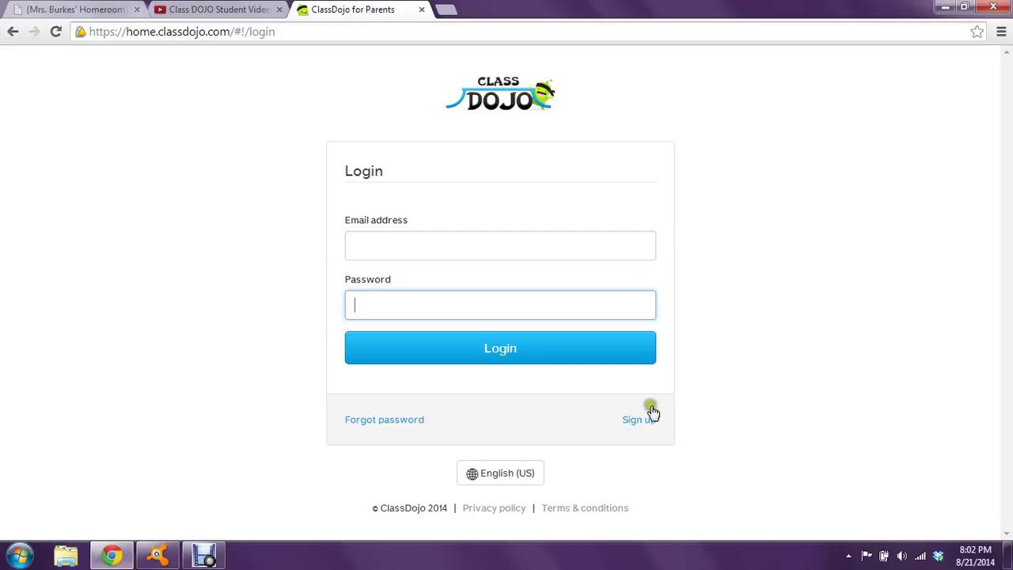
pyautogui.click(638, 420)
pyautogui.click(399, 232)
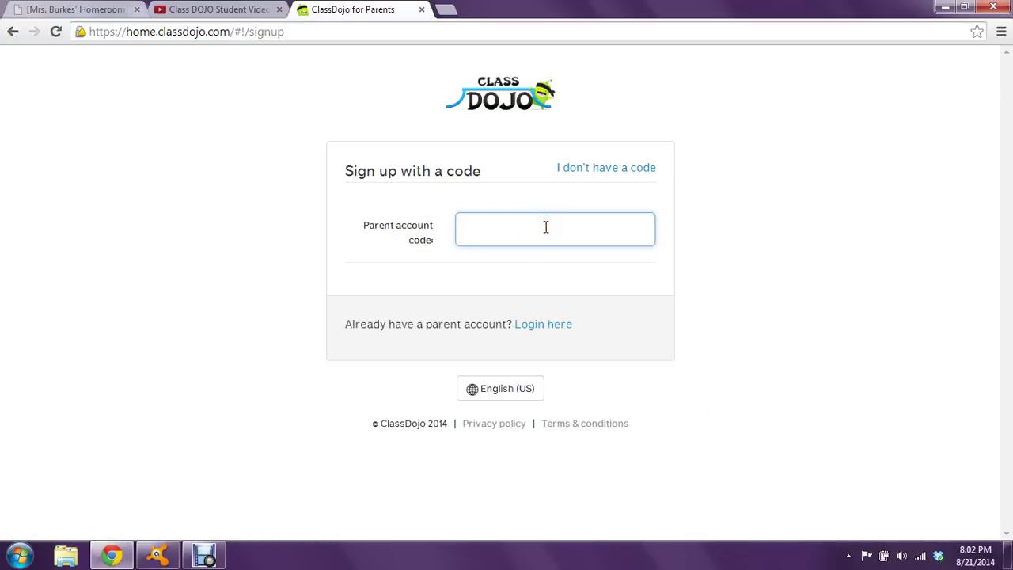
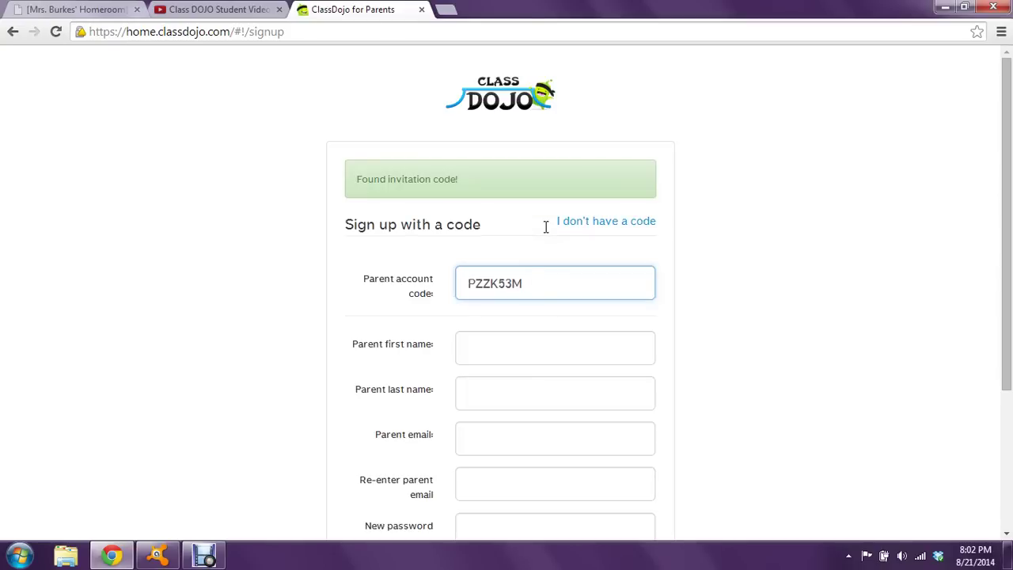
# Enter the parent account code, step through the parent detail fields, and submit the form
pyautogui.click(501, 346)
pyautogui.scroll(-2, 314, 322)
pyautogui.click(478, 241)
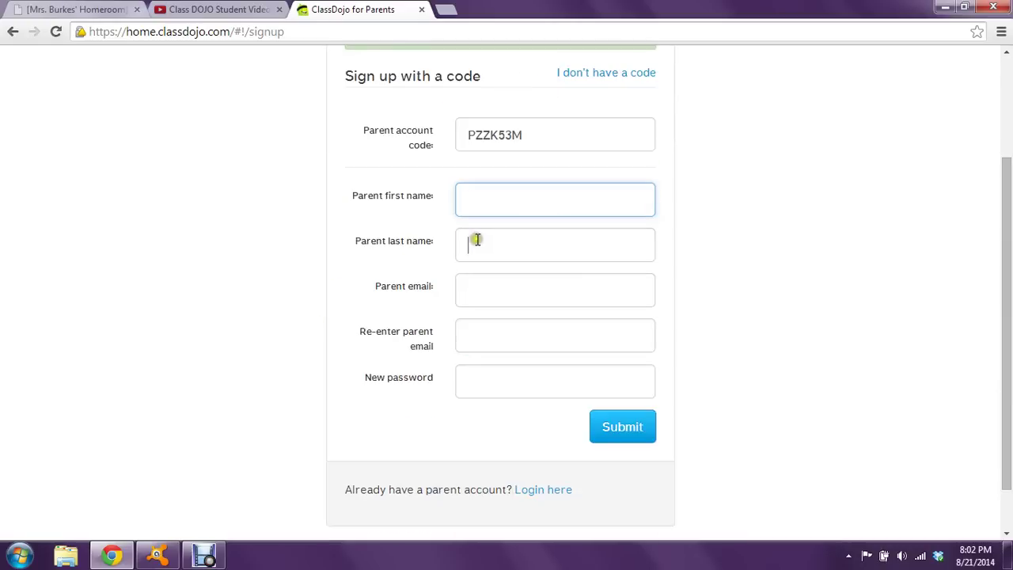
pyautogui.click(481, 287)
pyautogui.click(482, 333)
pyautogui.click(488, 375)
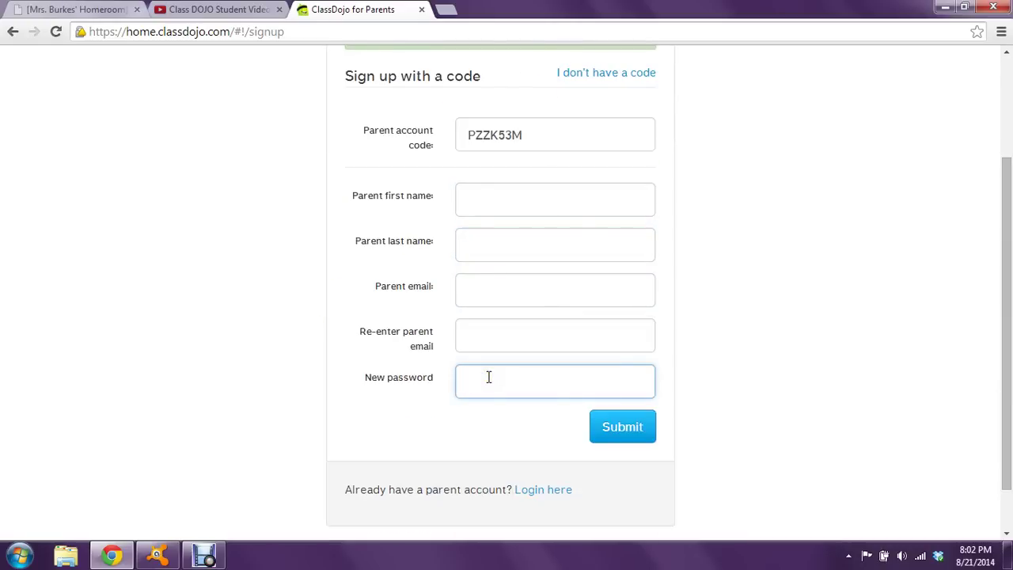
pyautogui.click(611, 426)
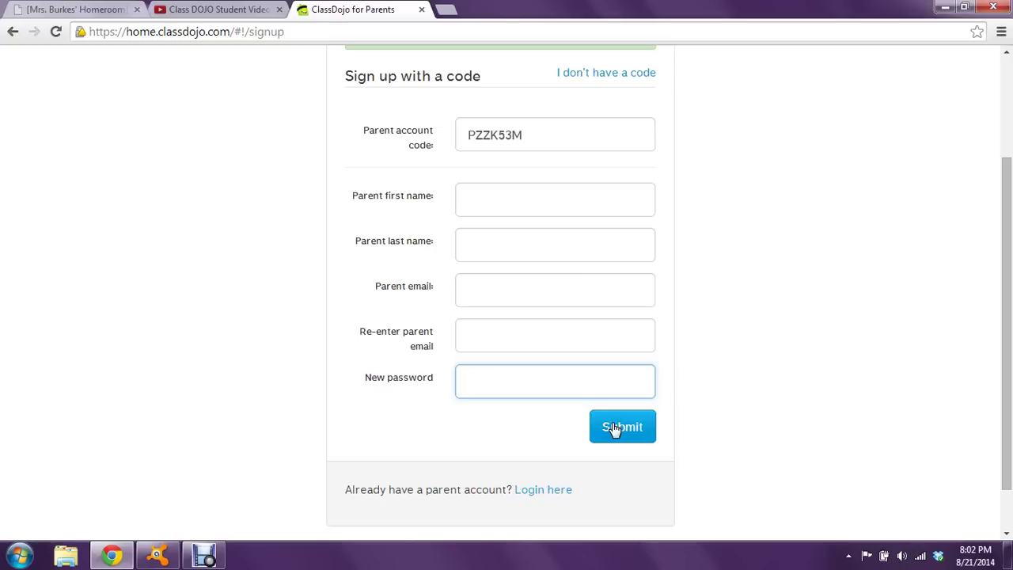
pyautogui.scroll(2, 752, 333)
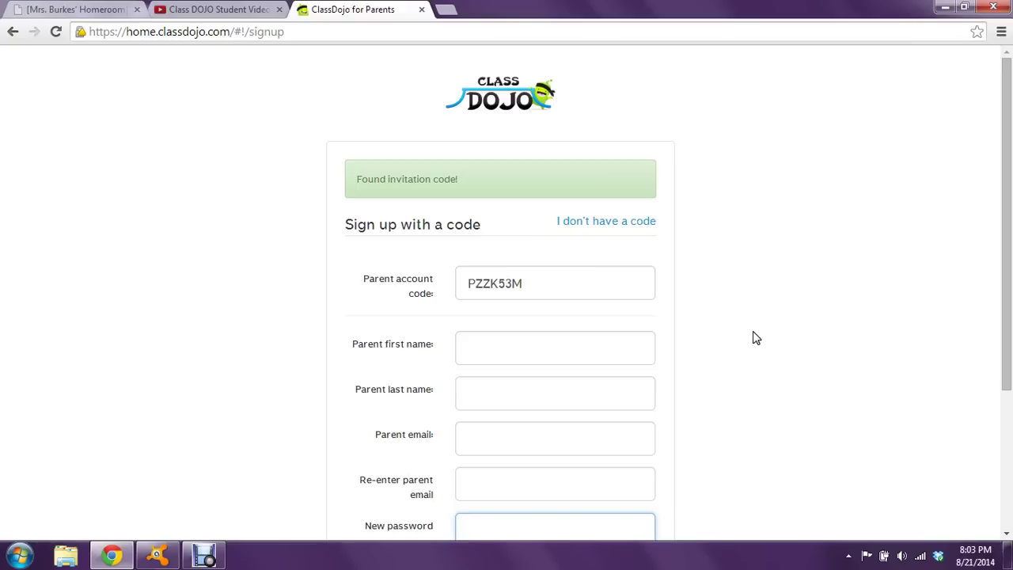
# Return to the YouTube tab with the Class DOJO Student Video paused at 1:36
pyautogui.click(242, 9)
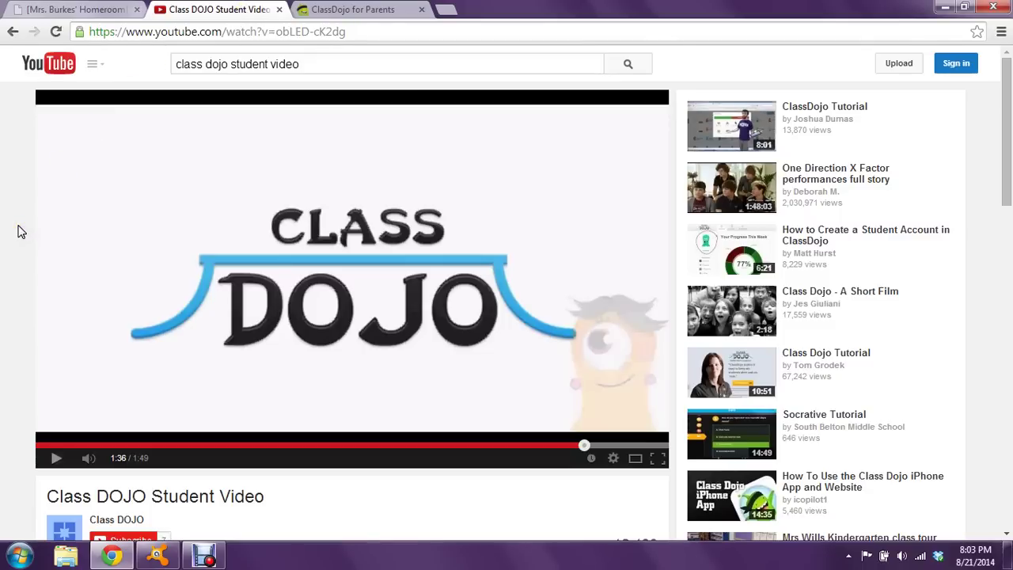
pyautogui.click(217, 557)
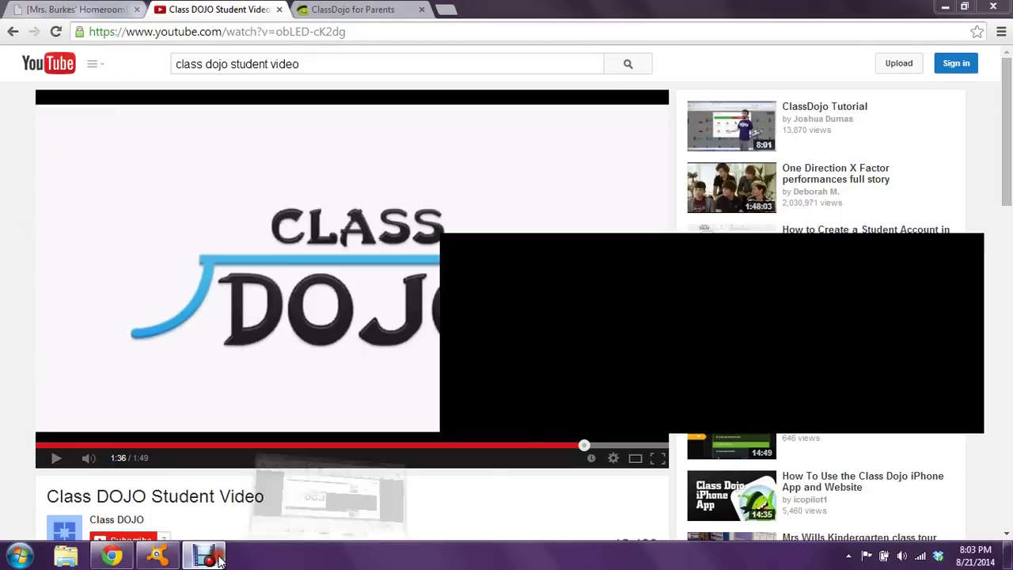